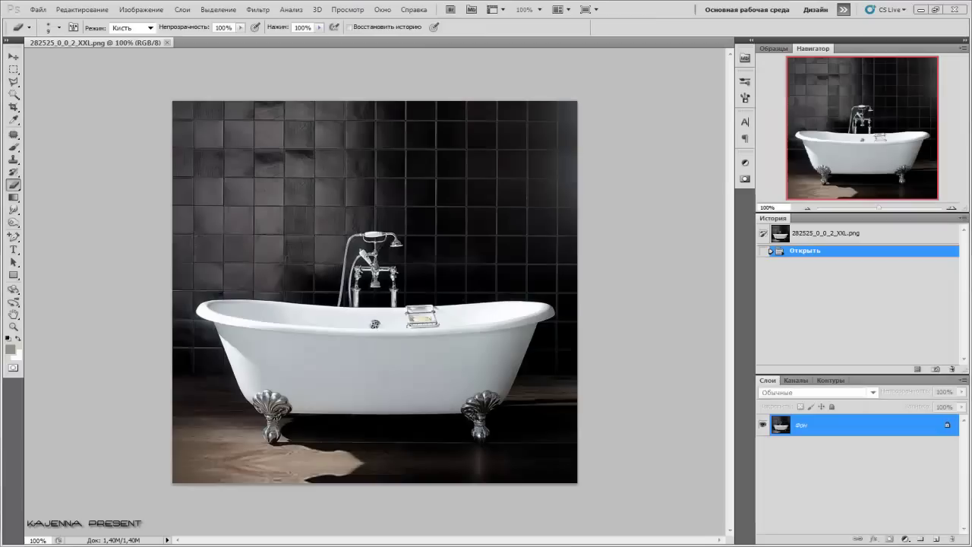
Trace the bathtub's front rim with five Pen tool anchor points
click(13, 236)
click(45, 235)
click(208, 306)
click(243, 316)
click(352, 327)
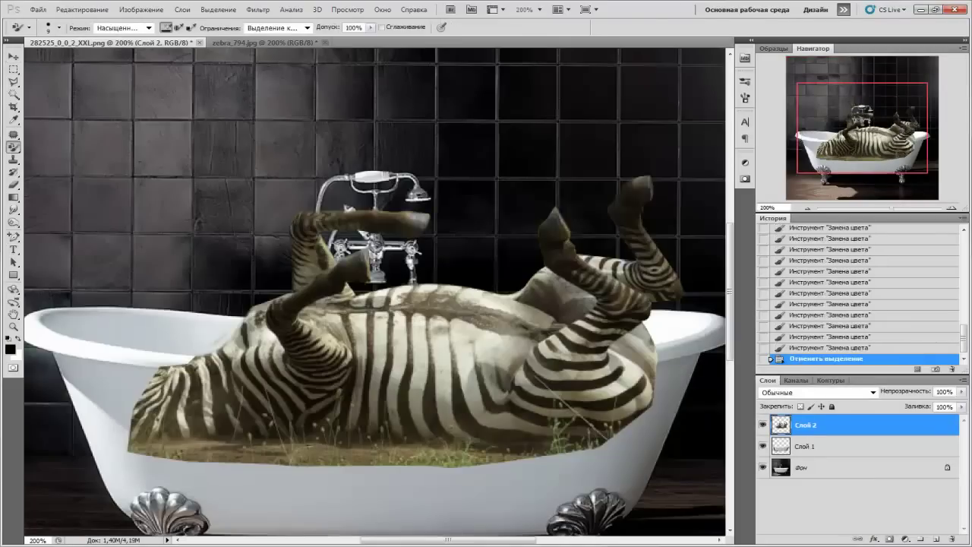
Send the zebra body behind the tub rim, nudge it into the tub and erase its edges
key(ctrl+d)
key(ctrl+bracketleft)
drag(253, 306, 275, 311)
key(e)
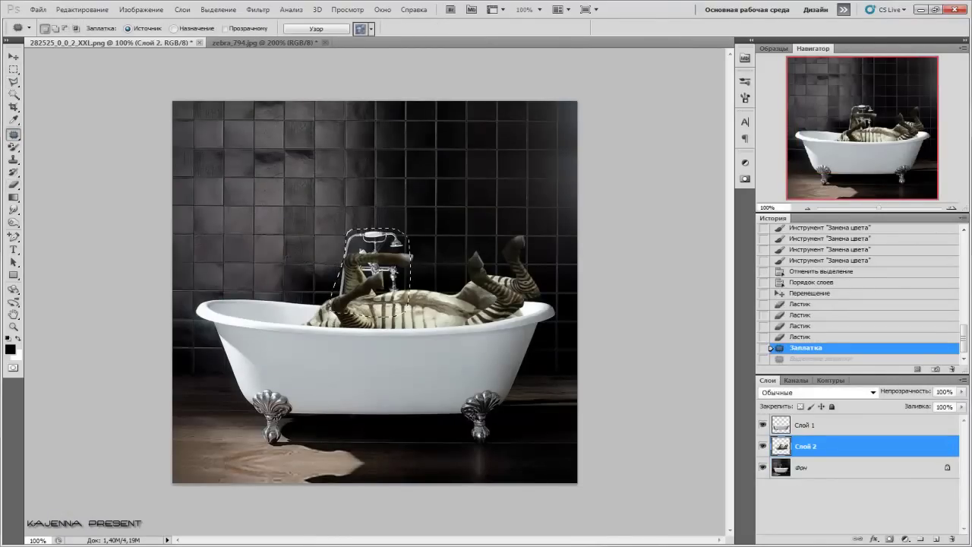
key(ctrl+d)
key(ctrl+plus)
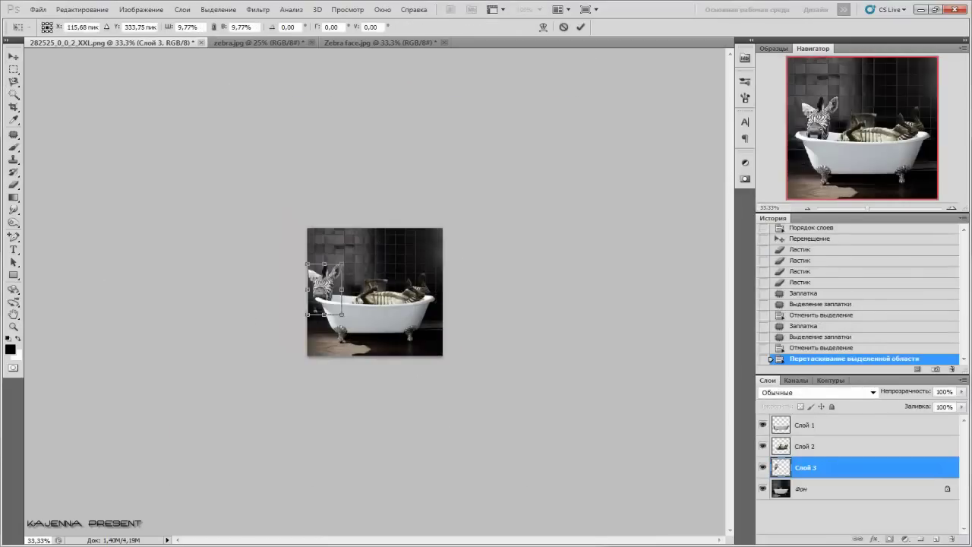
Scale the pasted laughing zebra head and bring its layer to the top
key(ctrl+1)
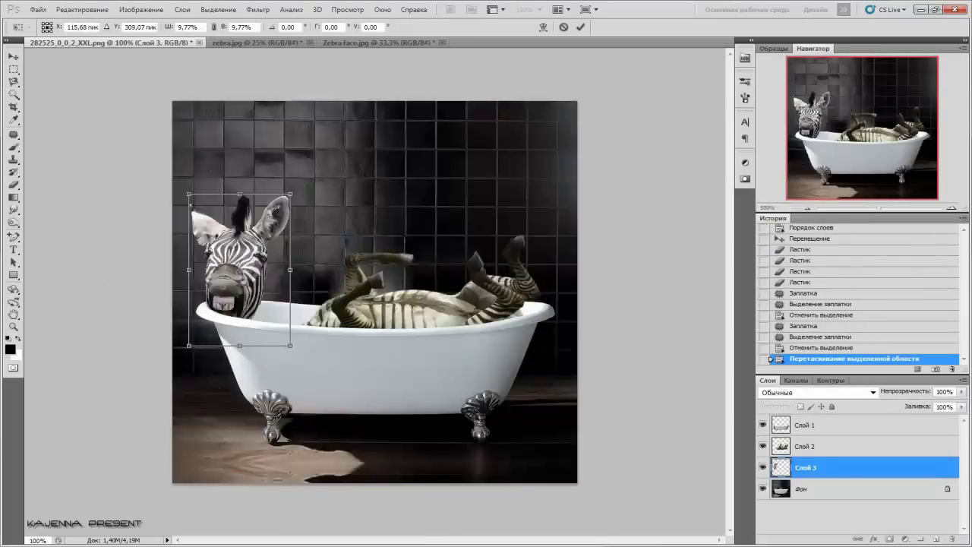
key(Return)
key(ctrl+shift+bracketright)
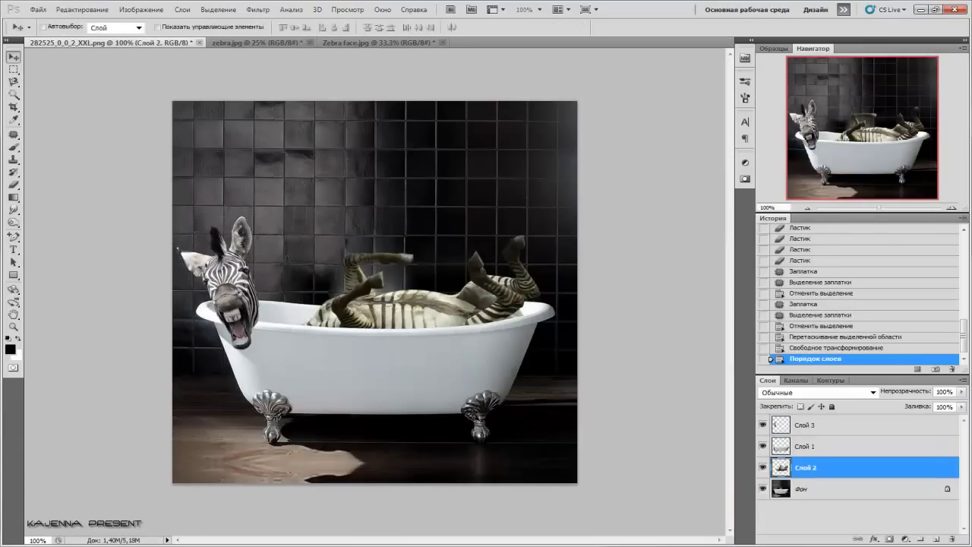
Enlarge the zebra body layer and open Color Balance for it
key(alt+bracketleft)
key(alt+bracketleft)
key(ctrl+t)
key(Return)
click(141, 9)
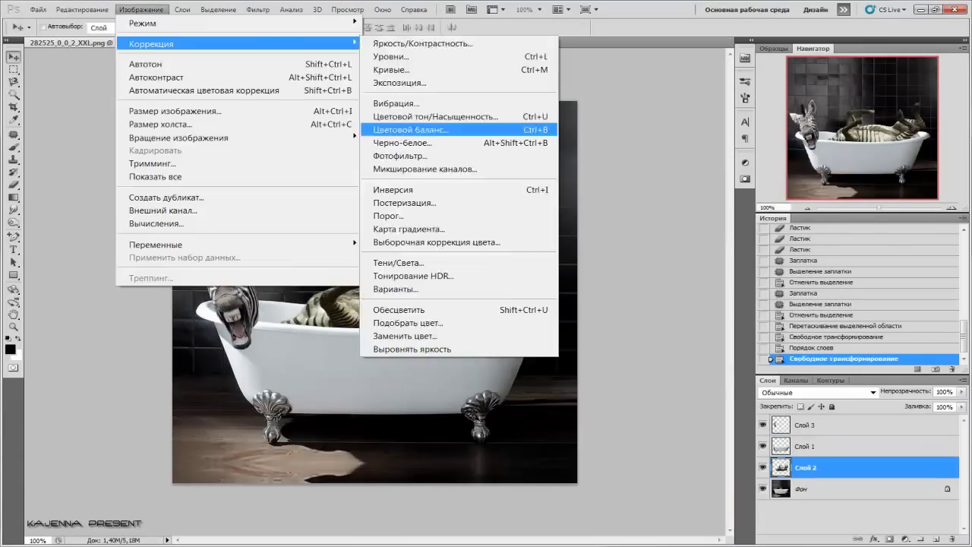
click(402, 129)
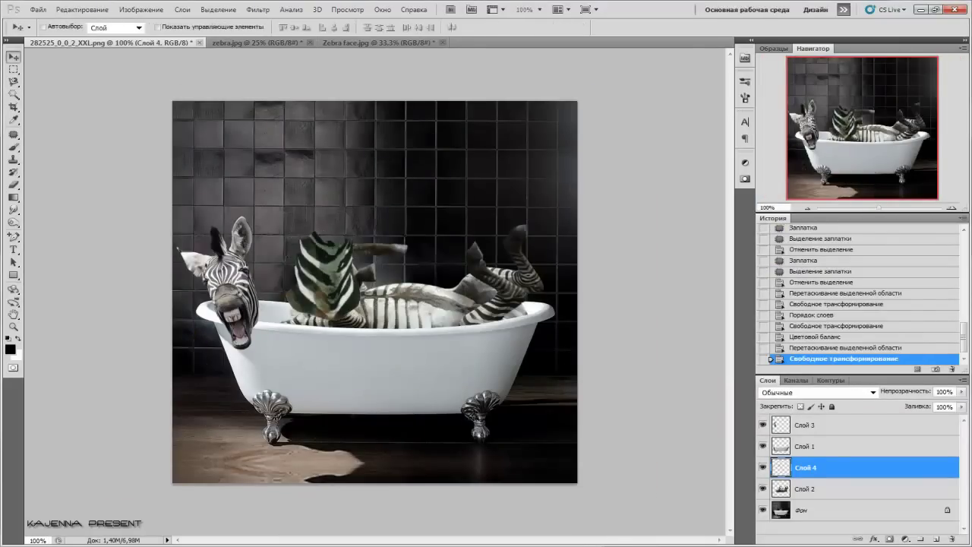
Rotate the neck piece onto the zebra head and desaturate it via Hue/Saturation (-23)
key(ctrl+t)
drag(327, 281, 269, 318)
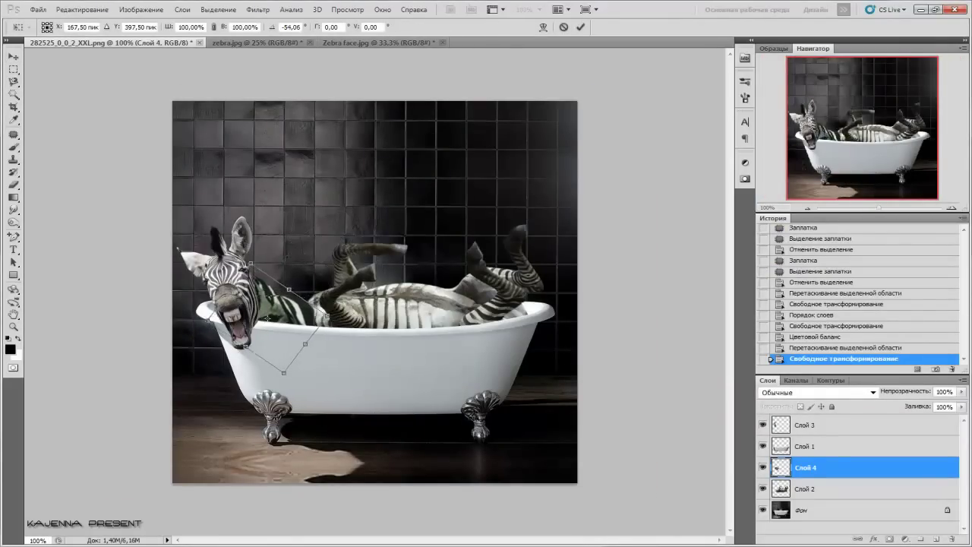
key(Return)
click(142, 9)
click(456, 115)
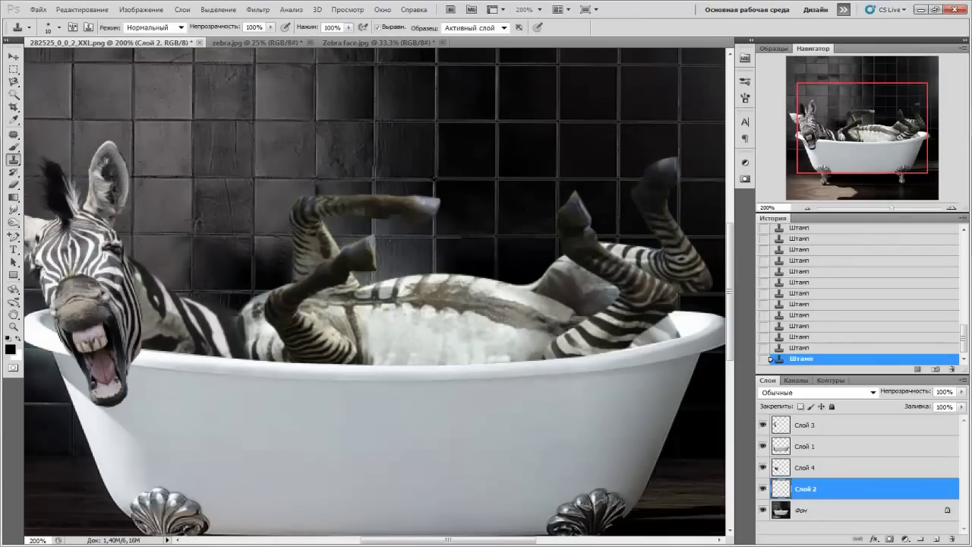
Clone white foam texture over the zebra's belly inside the loaded body selection
key(ctrl+plus)
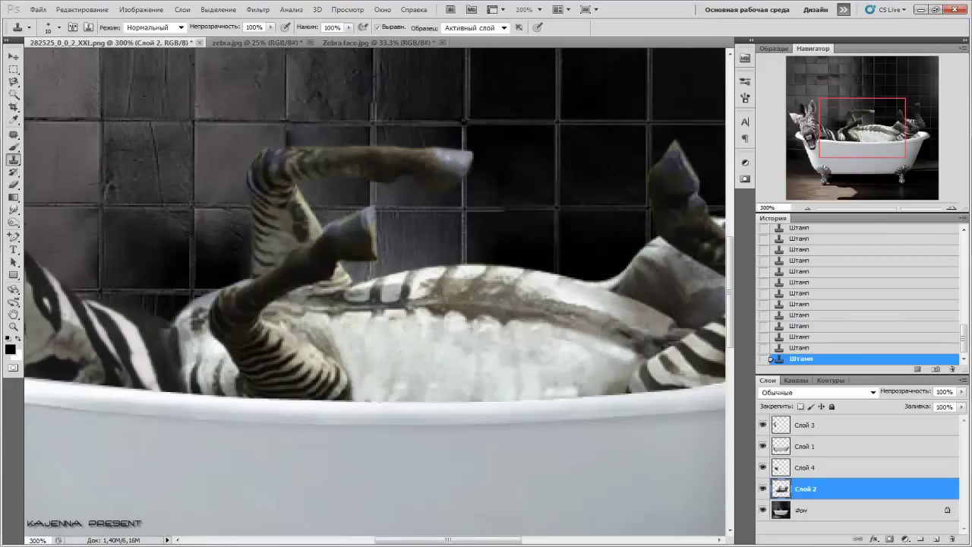
drag(471, 320, 608, 340)
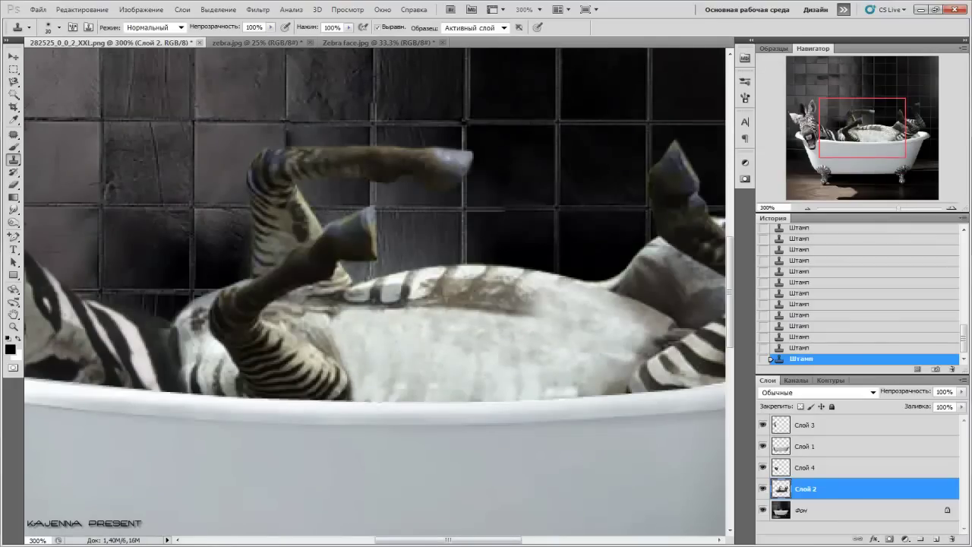
ctrl+click(781, 488)
mouse_move(455, 320)
mouse_down()
mouse_move(532, 334)
mouse_move(444, 386)
mouse_up()
drag(402, 289, 342, 327)
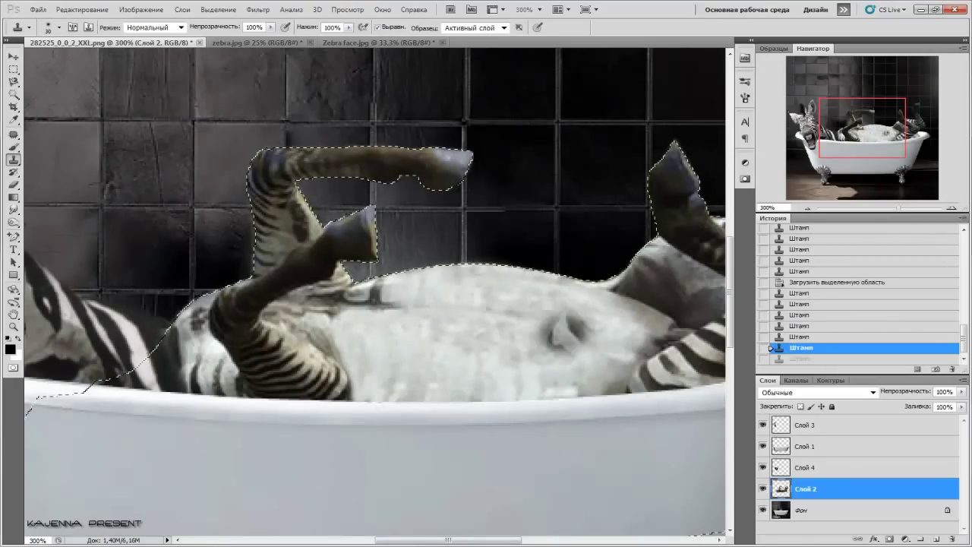
drag(593, 311, 532, 357)
drag(418, 220, 334, 312)
mouse_move(349, 269)
mouse_down()
mouse_move(323, 296)
mouse_move(285, 308)
mouse_up()
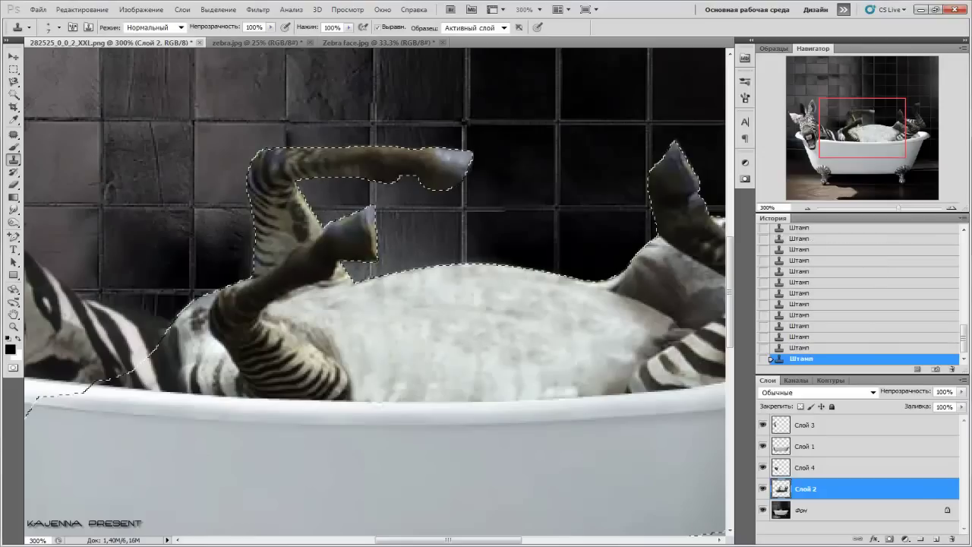
Smooth the belly's upper edge and smudge the foam with a soft brush
drag(357, 283, 456, 272)
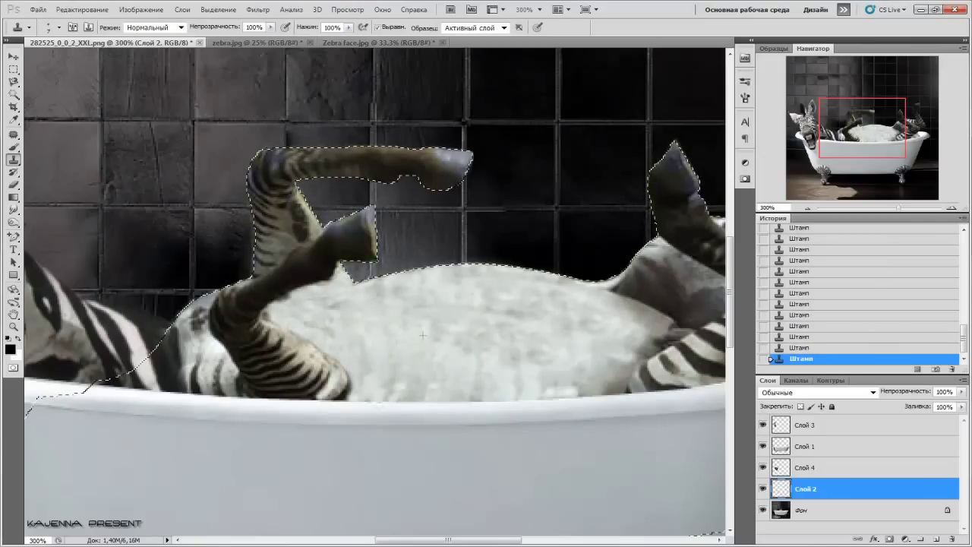
drag(425, 319, 458, 340)
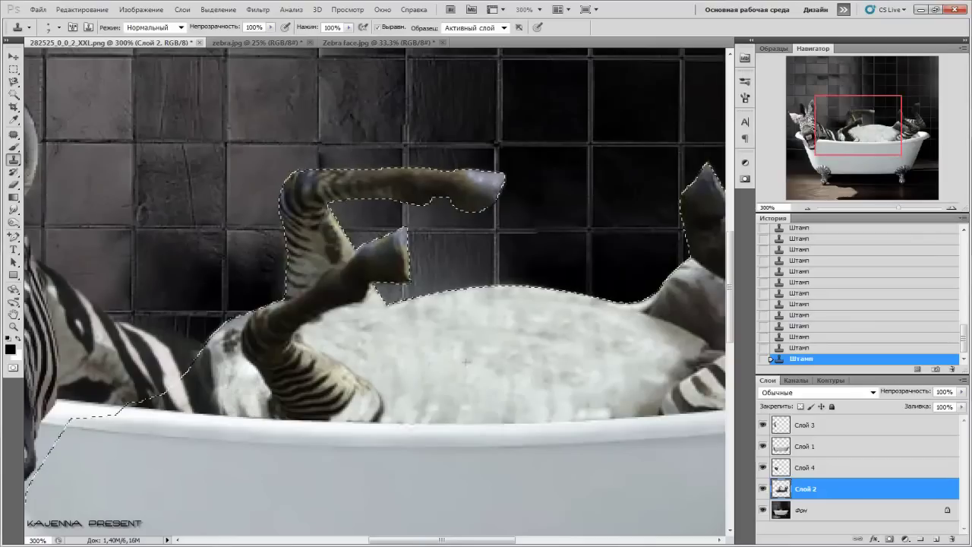
key(ctrl+z)
key(ctrl+z)
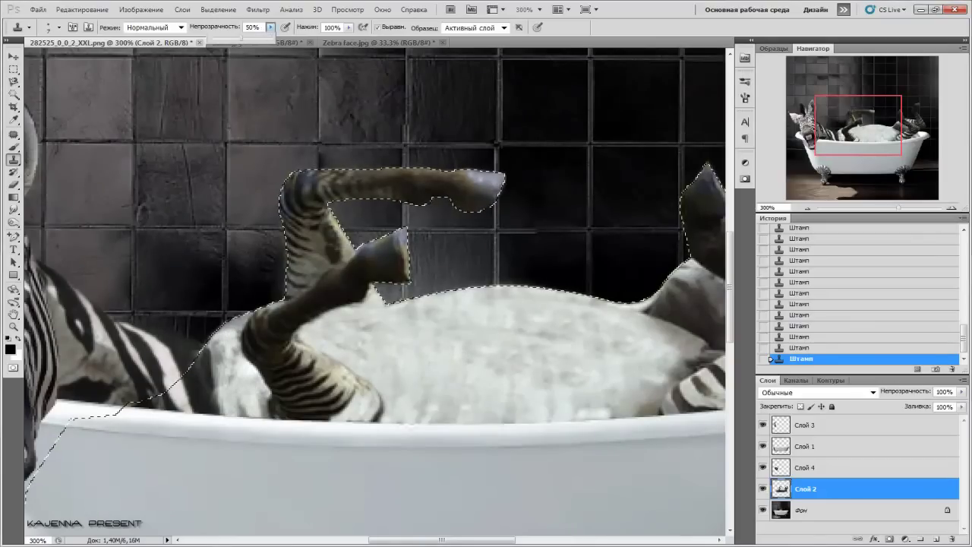
key(ctrl+0)
key(r)
key(ctrl+d)
key(ctrl+plus)
click(29, 27)
key(Return)
drag(414, 300, 446, 300)
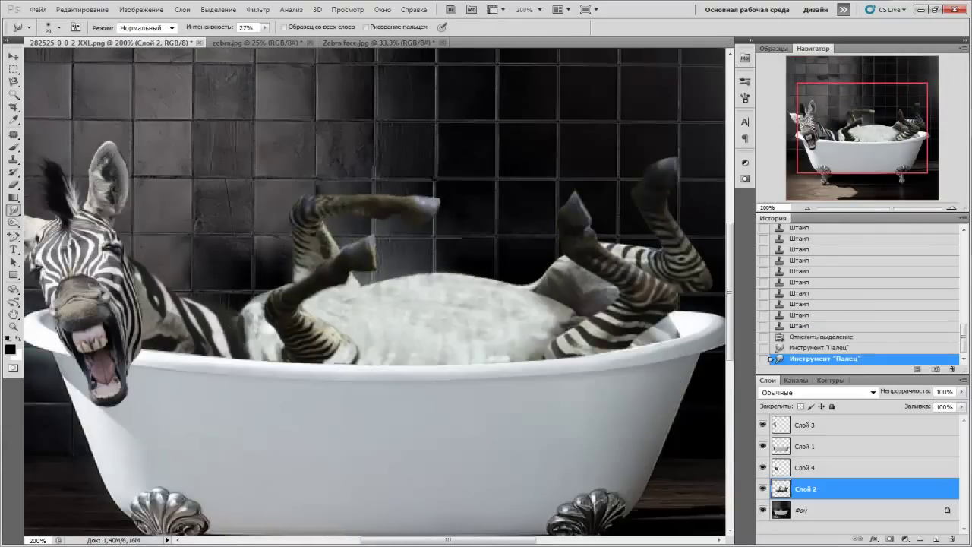
Merge the body layer into the neck layer, clone more foam and soften edges with a soft eraser
key(ctrl+e)
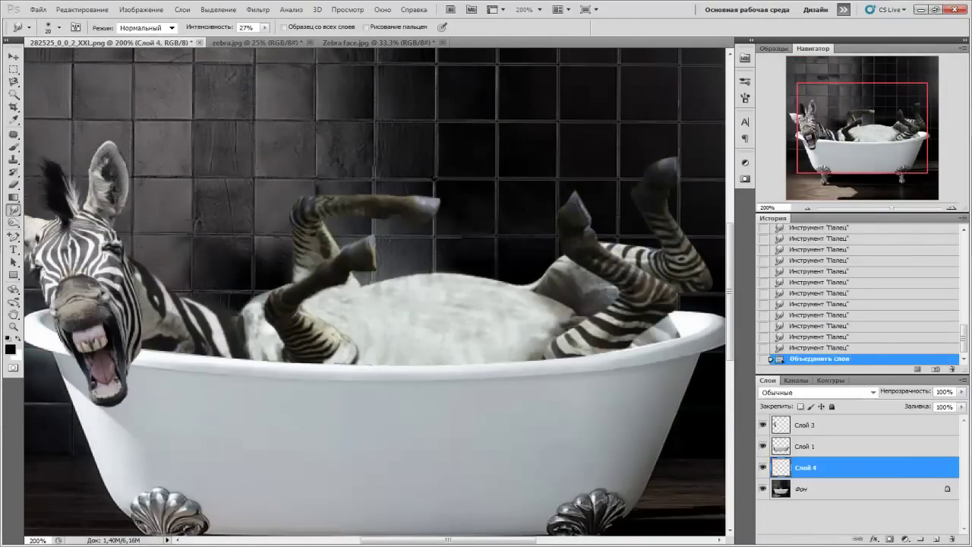
key(ctrl+plus)
key(s)
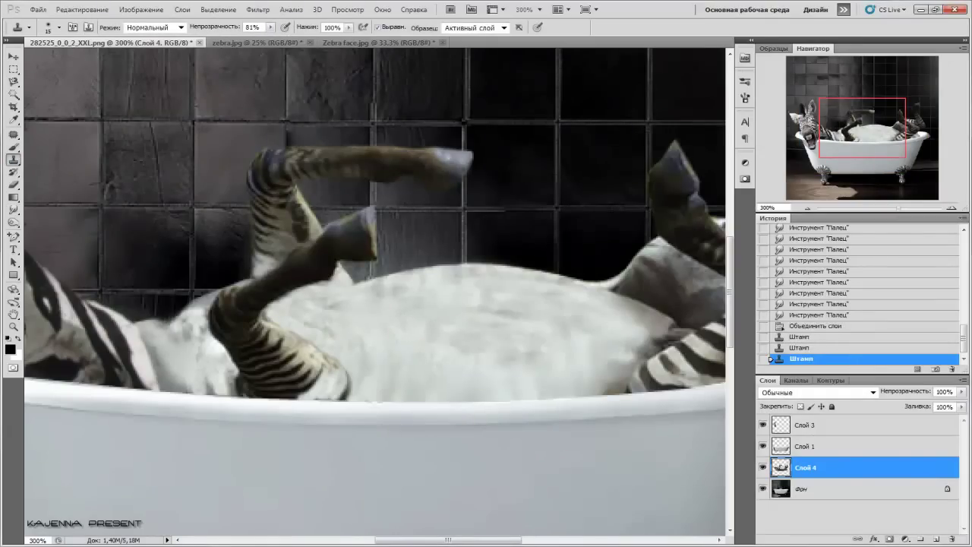
drag(114, 316, 160, 323)
key(e)
click(49, 27)
key(Return)
click(129, 308)
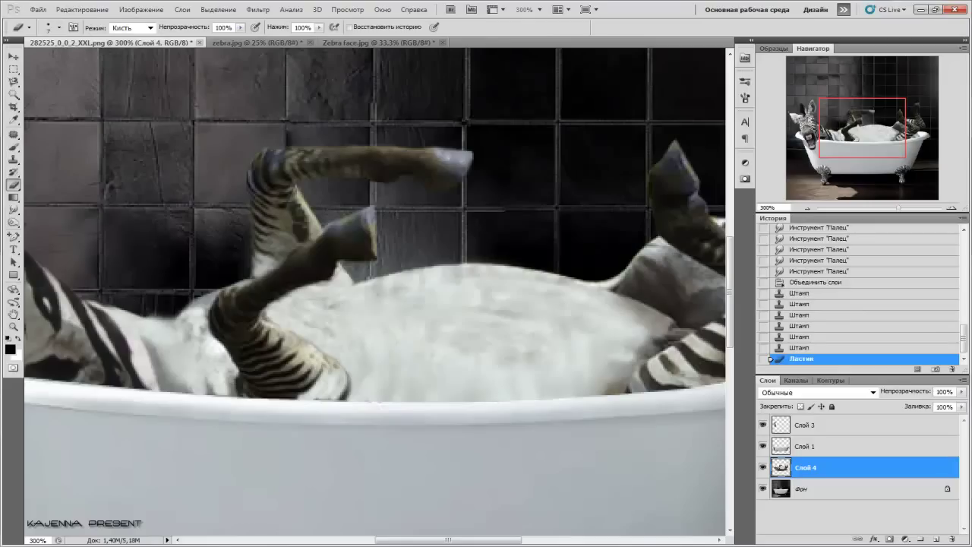
key(r)
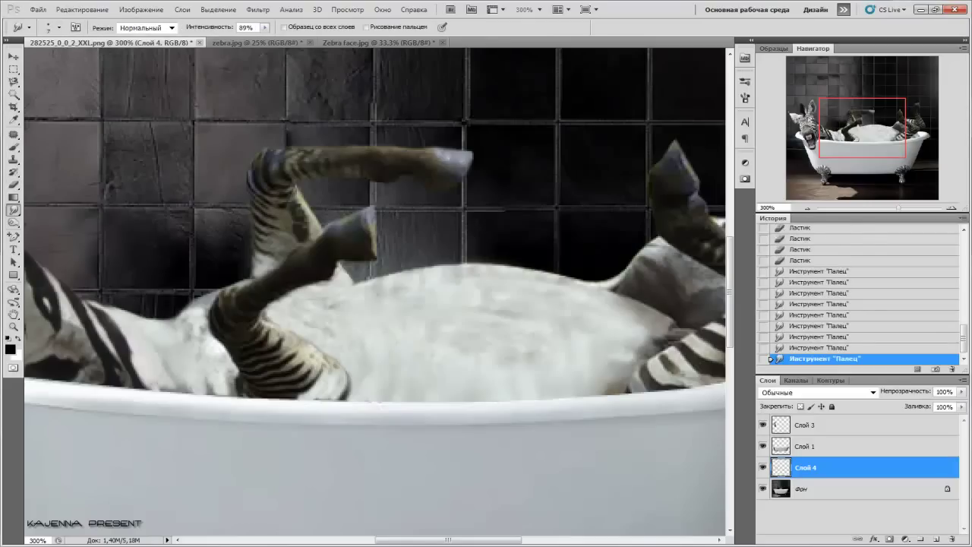
key(ctrl+1)
Paint a dark shadow along the tub rim on a new layer with 83% fill
key(ctrl+shift+alt+n)
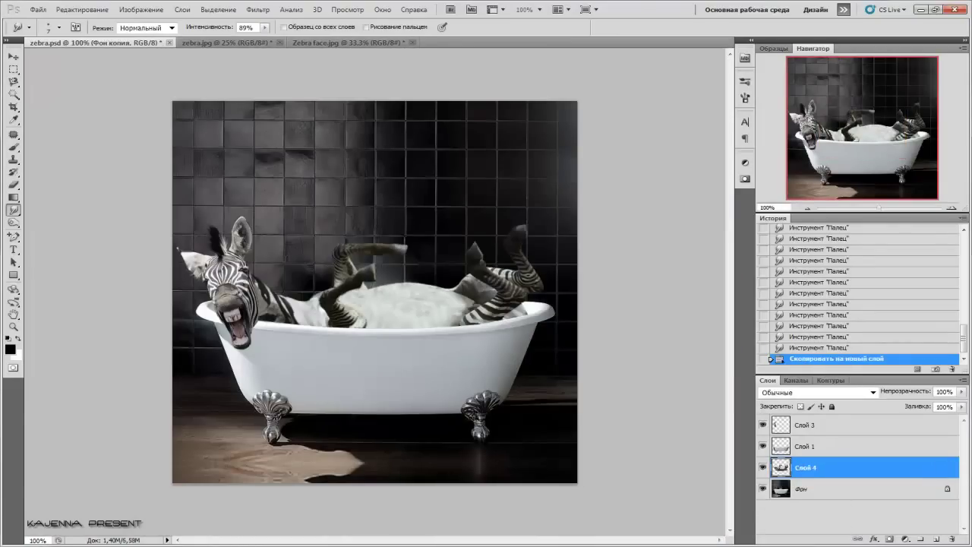
key(b)
key(ctrl+plus)
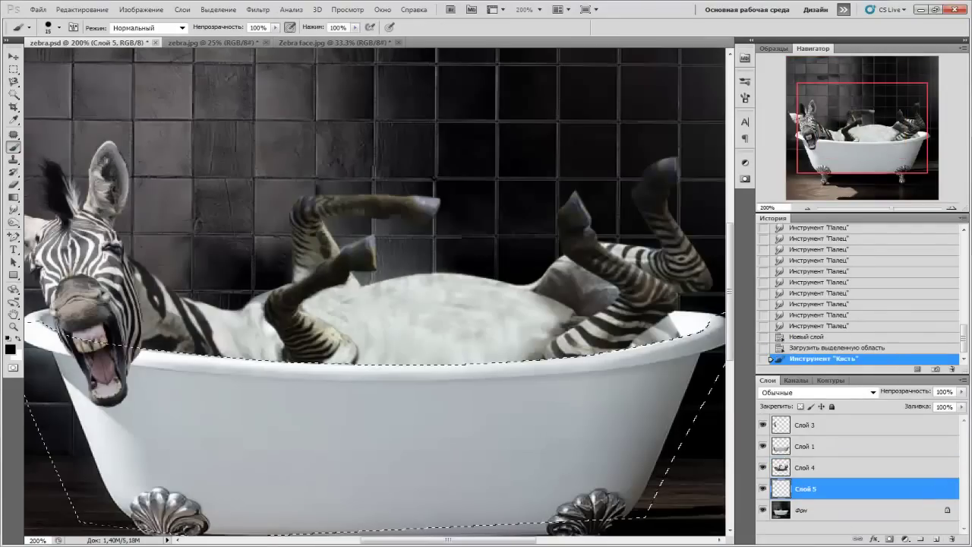
key(ctrl+bracketright)
key(ctrl+bracketright)
drag(638, 349, 670, 346)
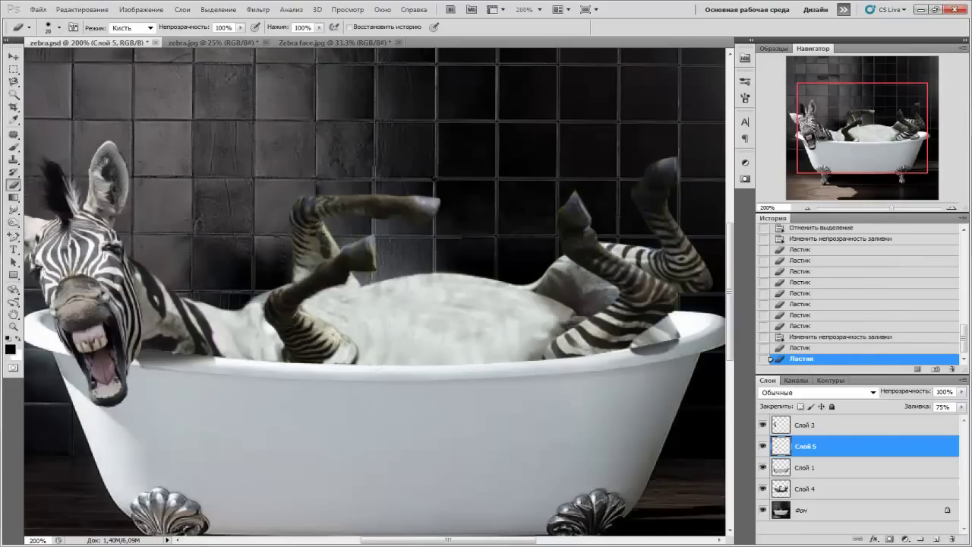
drag(961, 407, 952, 417)
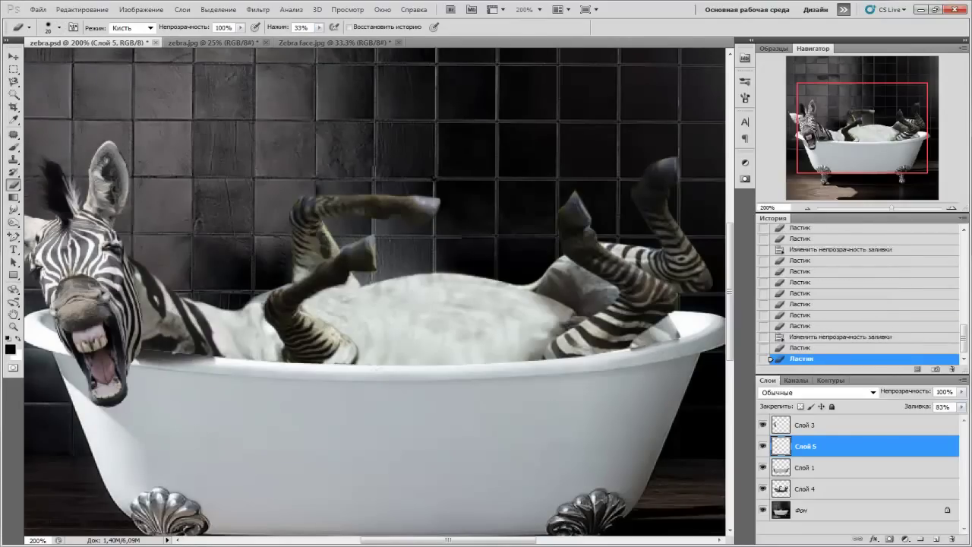
key(ctrl+minus)
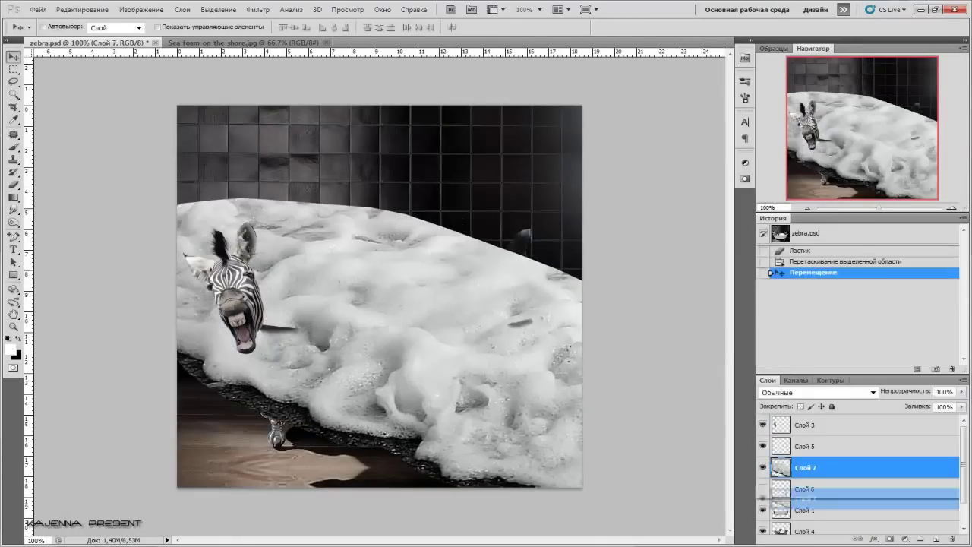
Flatten and skew the pasted sea foam into a puddle under the bathtub
drag(386, 271, 392, 357)
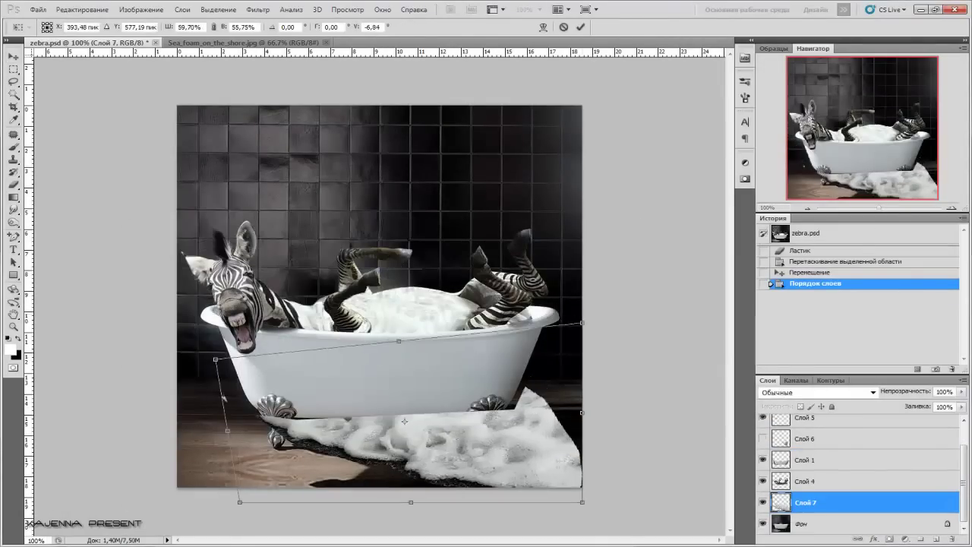
drag(214, 364, 197, 380)
drag(386, 455, 411, 502)
key(Return)
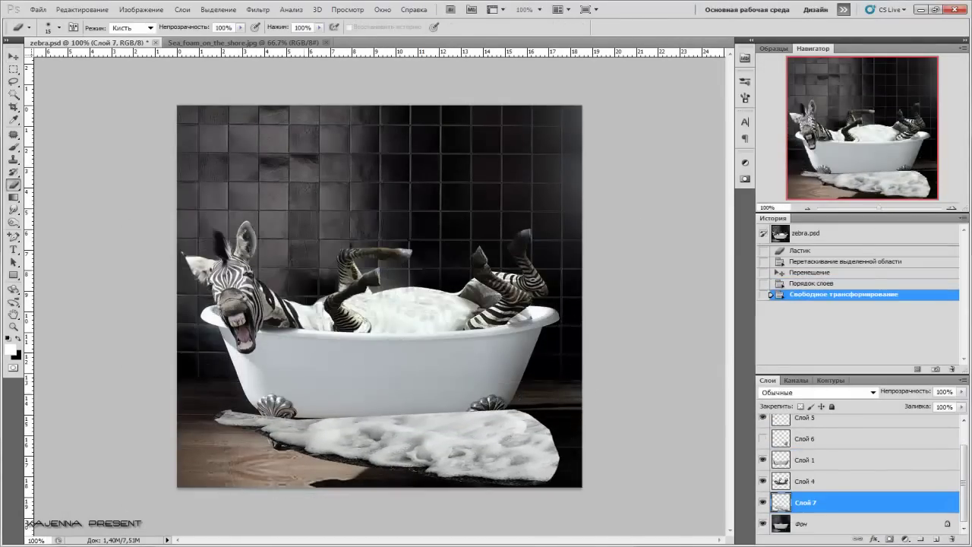
alt+scroll(437, 424, up, 1)
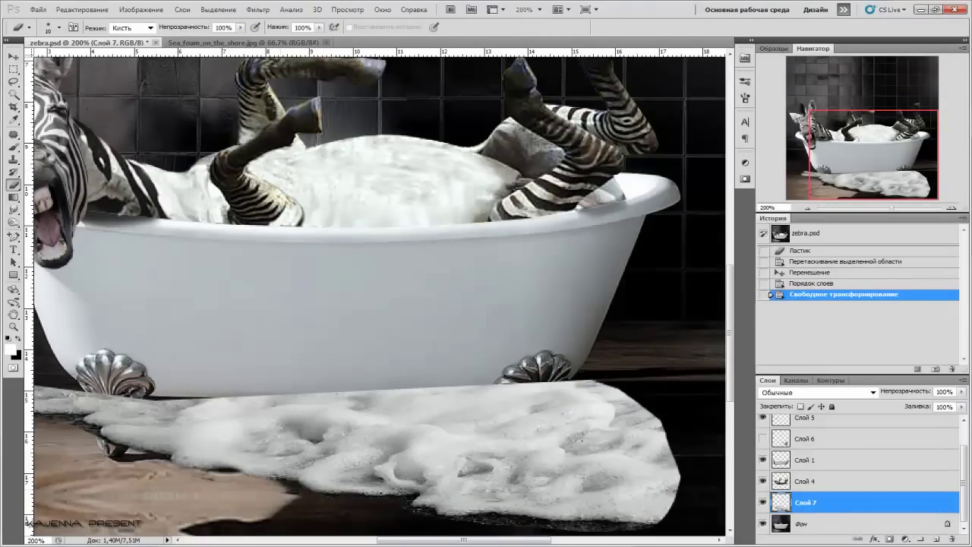
Erase the foam puddle's ragged edges with a larger eraser to soften them
drag(549, 526, 649, 524)
key(bracketright)
key(bracketright)
mouse_move(644, 392)
mouse_down()
mouse_move(562, 410)
mouse_move(79, 414)
mouse_up()
mouse_move(103, 446)
mouse_down()
mouse_move(137, 420)
mouse_move(228, 401)
mouse_up()
drag(69, 389, 27, 415)
drag(227, 426, 543, 410)
drag(532, 399, 669, 433)
drag(456, 304, 338, 304)
drag(682, 398, 601, 482)
drag(676, 517, 547, 414)
drag(292, 410, 498, 422)
drag(585, 517, 668, 513)
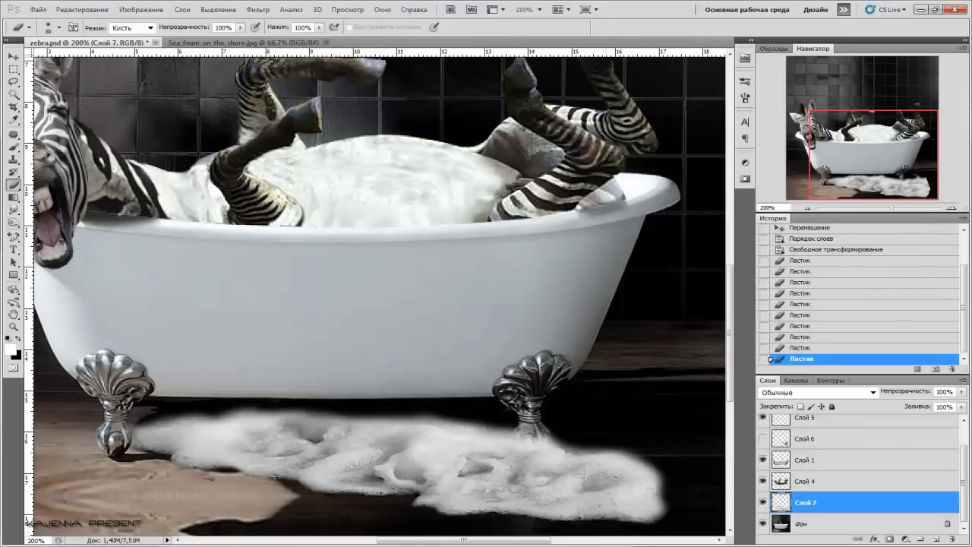
drag(414, 505, 558, 448)
Duplicate the foam, darken the copy with Levels and erase parts of it
key(ctrl+j)
key(ctrl+l)
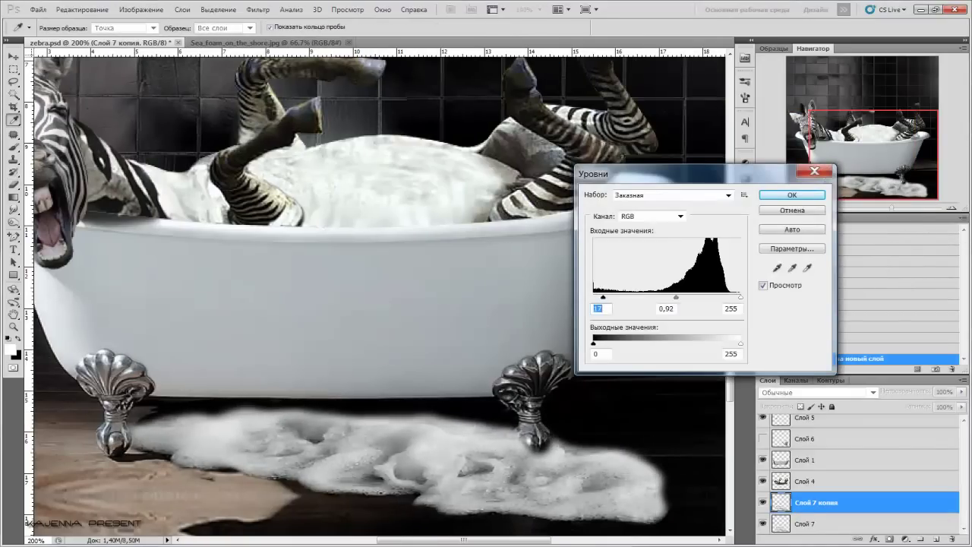
key(Return)
key(e)
mouse_move(159, 456)
mouse_down()
mouse_move(372, 455)
mouse_move(562, 478)
mouse_up()
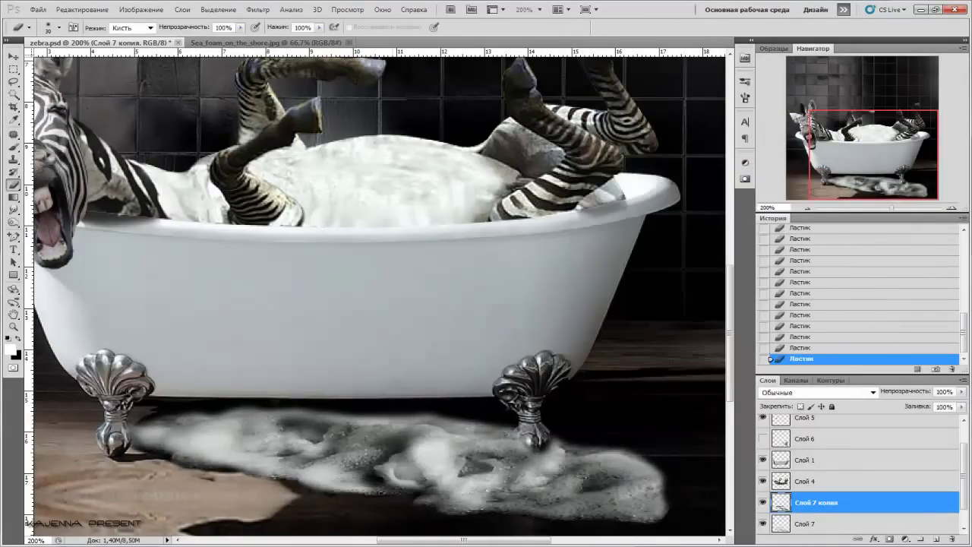
Select both foam layers and shift the puddle into place beneath the tub
key(ctrl+0)
key(v)
ctrl+click(805, 523)
drag(417, 448, 418, 440)
key(ctrl+plus)
key(ctrl+plus)
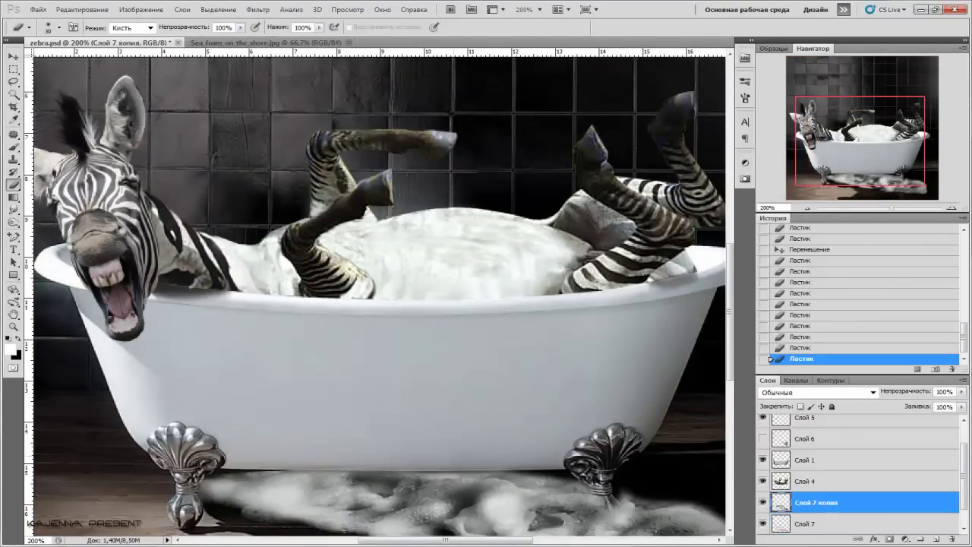
key(ctrl+minus)
key(ctrl+shift+alt+n)
Stamp two water splashes and move them onto the zebra's legs
key(b)
click(451, 277)
click(563, 305)
drag(806, 524, 805, 441)
key(ctrl+t)
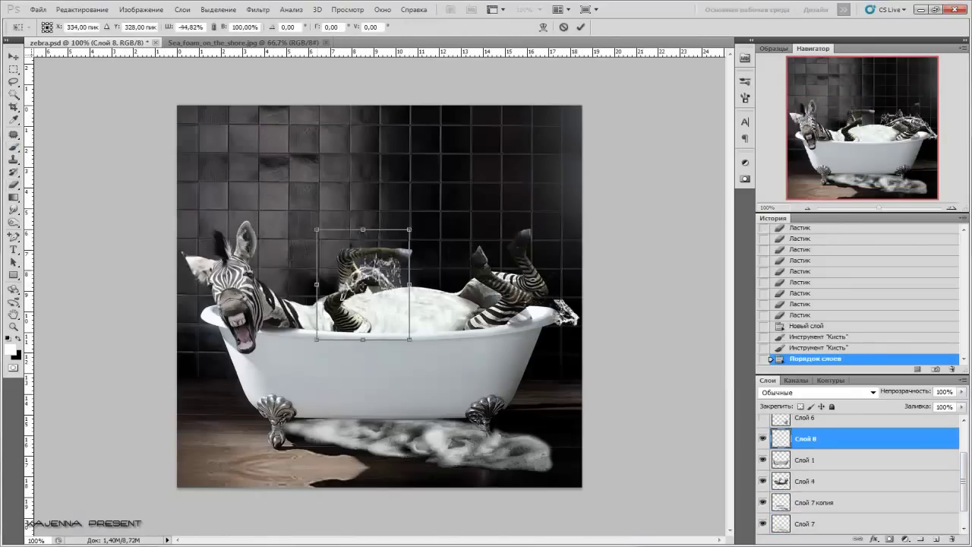
drag(363, 284, 507, 289)
key(Return)
On a new layer, stamp a splash with brush 1911 above the zebra's legs
key(ctrl+shift+alt+n)
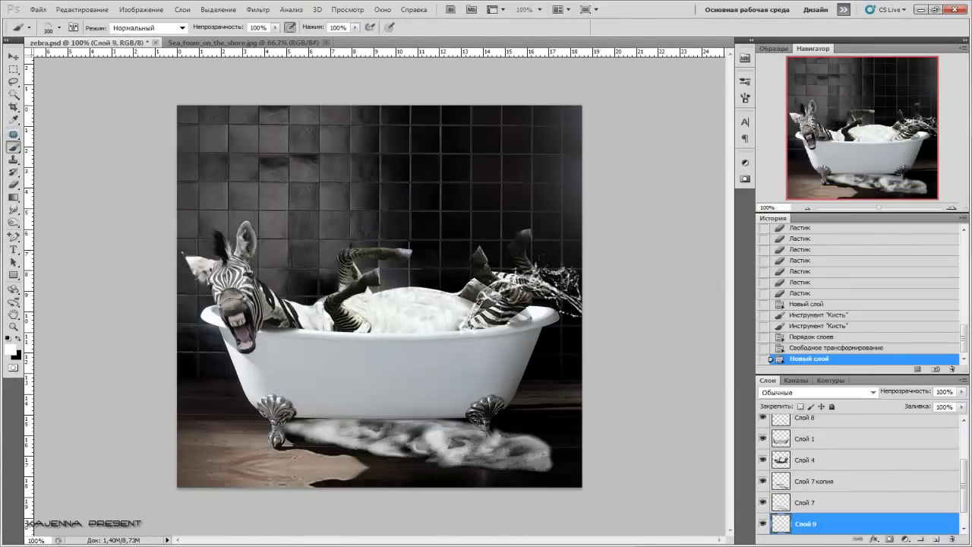
click(746, 81)
scroll(585, 304, down, 5)
scroll(585, 304, down, 5)
scroll(585, 304, down, 3)
click(547, 181)
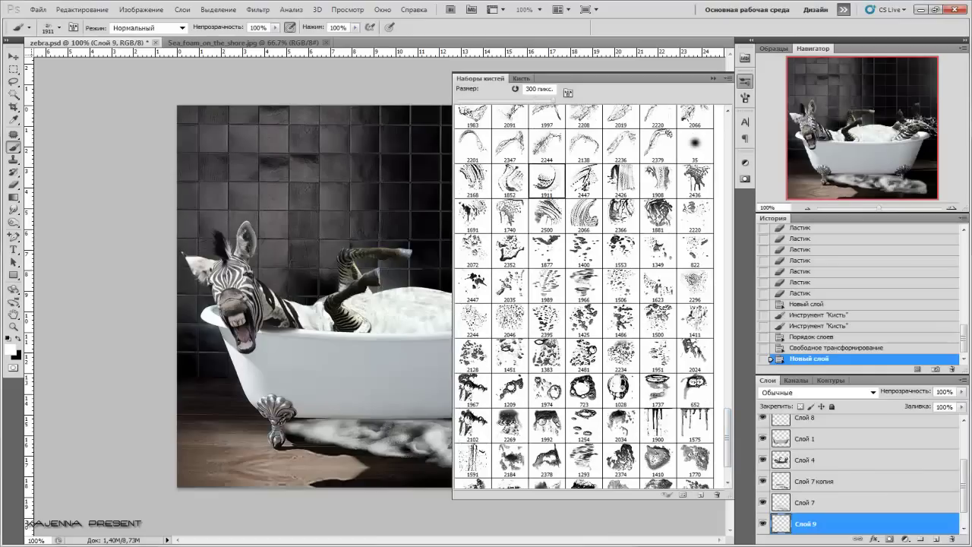
key(F5)
click(349, 243)
click(350, 243)
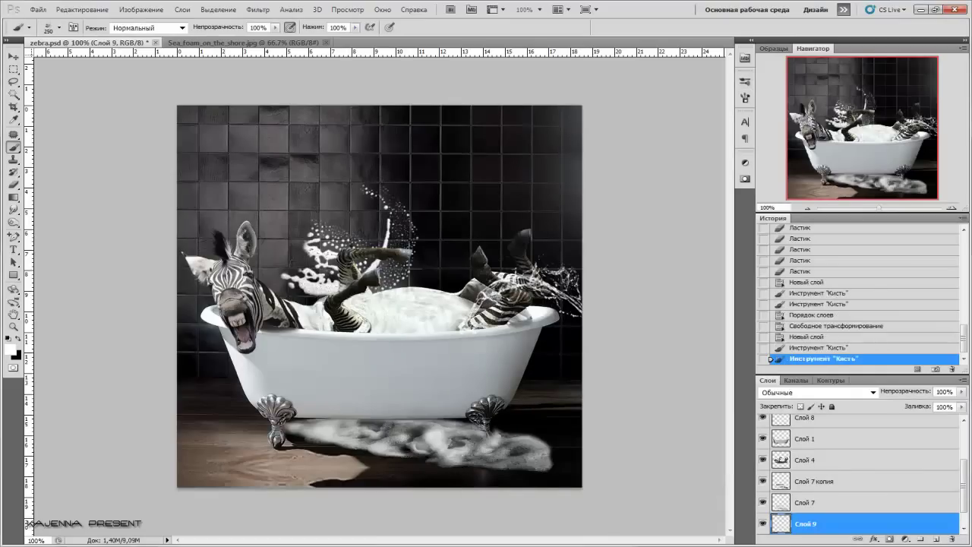
Duplicate the foam layer, reshape the copy and erase stray foam over the tub
key(ctrl+j)
key(ctrl+bracketright)
key(v)
key(ctrl+z)
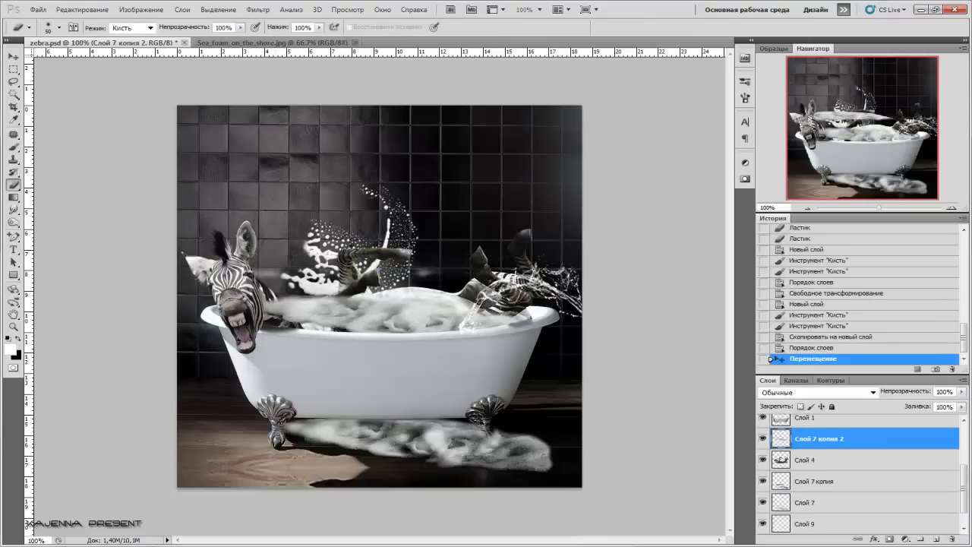
key(ctrl+t)
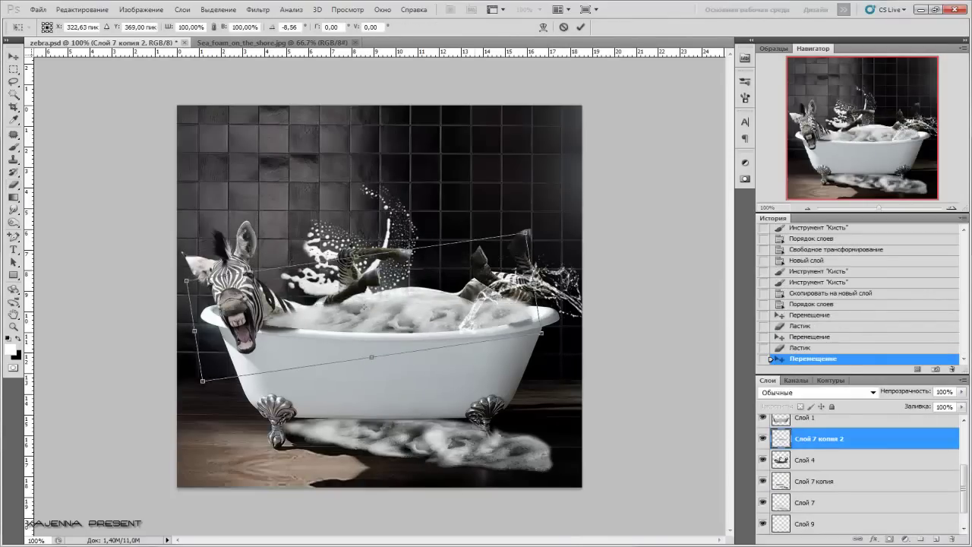
key(Return)
key(e)
key(bracketright)
drag(330, 313, 398, 305)
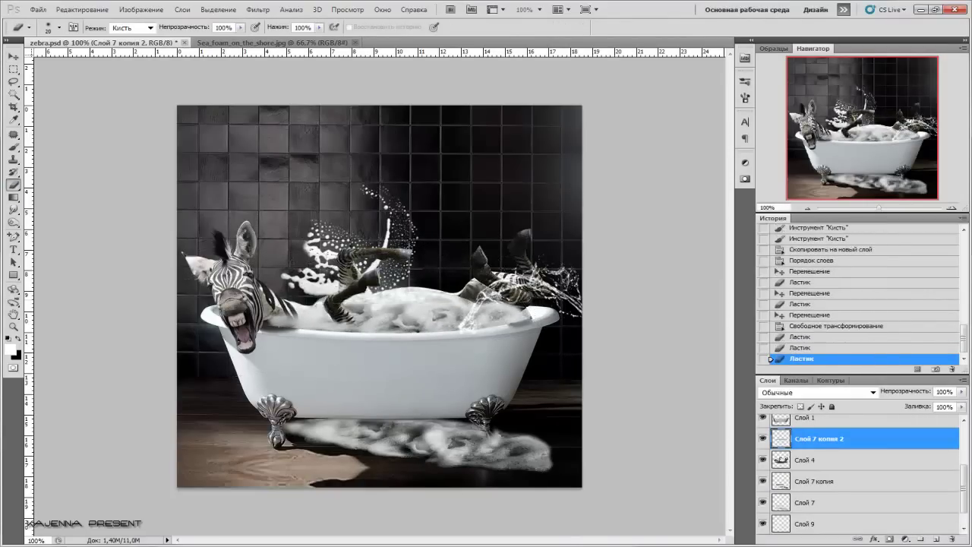
drag(270, 319, 308, 317)
Raise the foam copy above the tub and erase it around the zebra's legs and body
key(ctrl+bracketright)
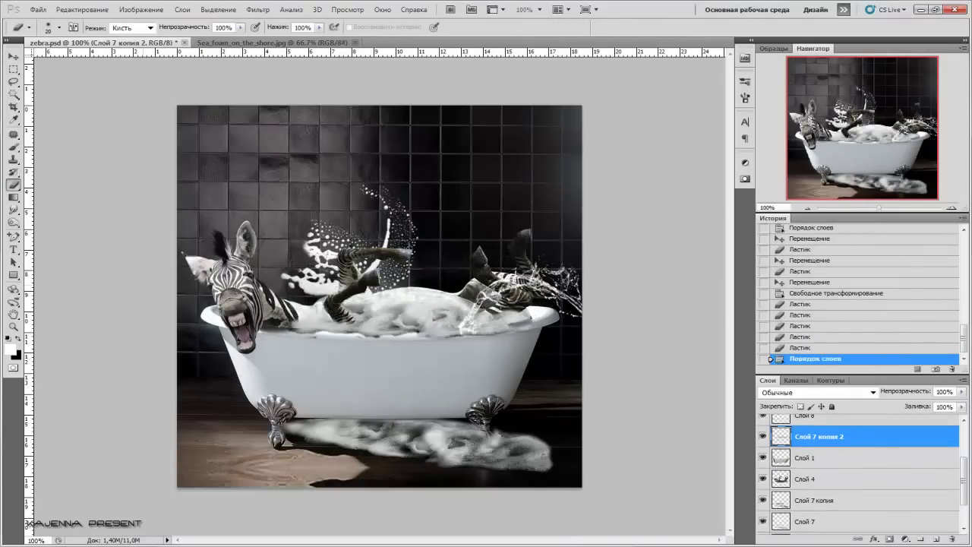
key(ctrl+plus)
key(bracketleft)
drag(314, 373, 449, 368)
drag(389, 368, 465, 376)
drag(583, 371, 645, 371)
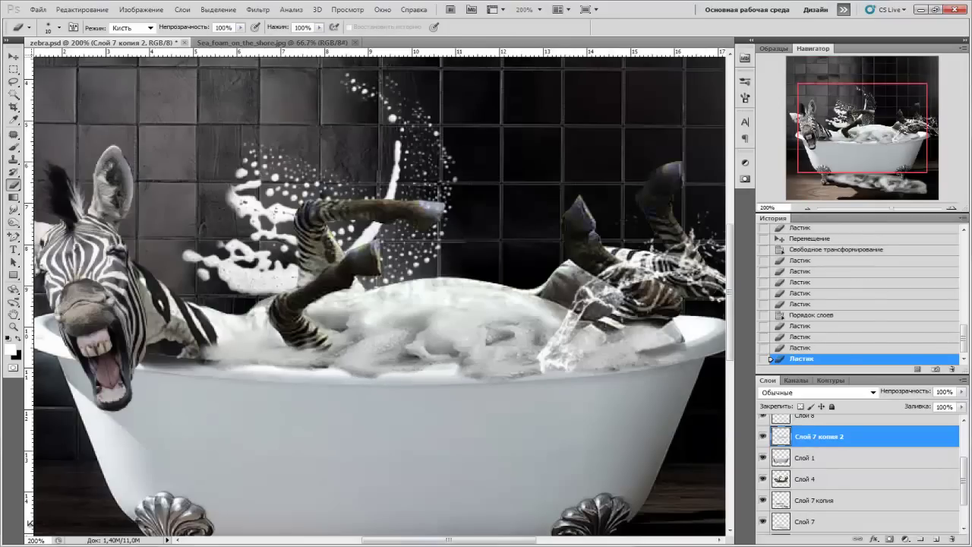
Apply a Levels adjustment to the foam copy heaped in the tub
key(ctrl+minus)
click(140, 9)
click(395, 56)
key(Return)
drag(430, 310, 461, 311)
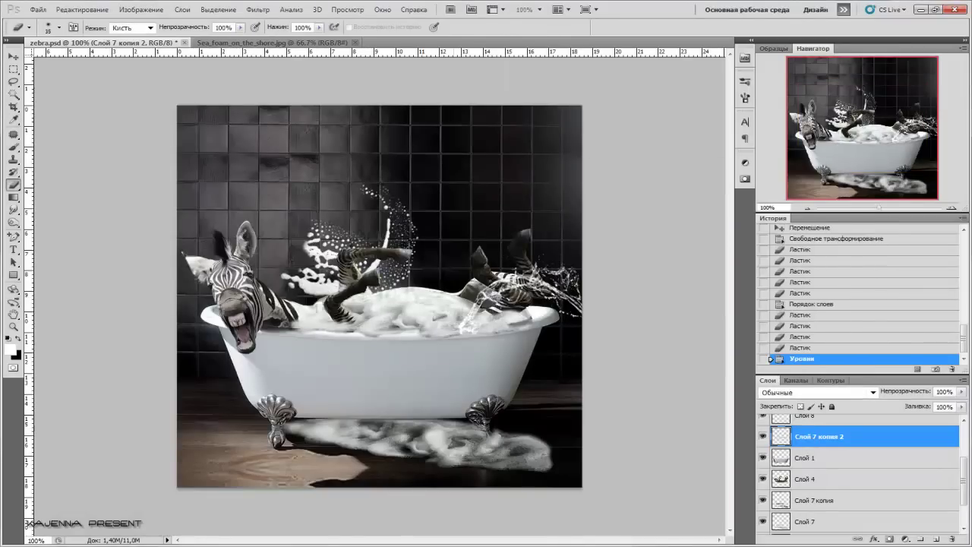
scroll(859, 471, up, 3)
key(alt+bracketright)
On a new layer, draw a sagging Pen path across the top of the tiled wall
key(ctrl+shift+alt+n)
key(p)
click(178, 143)
click(380, 150)
drag(380, 150, 379, 158)
Set the brush size and stroke the rope path with the brush
key(b)
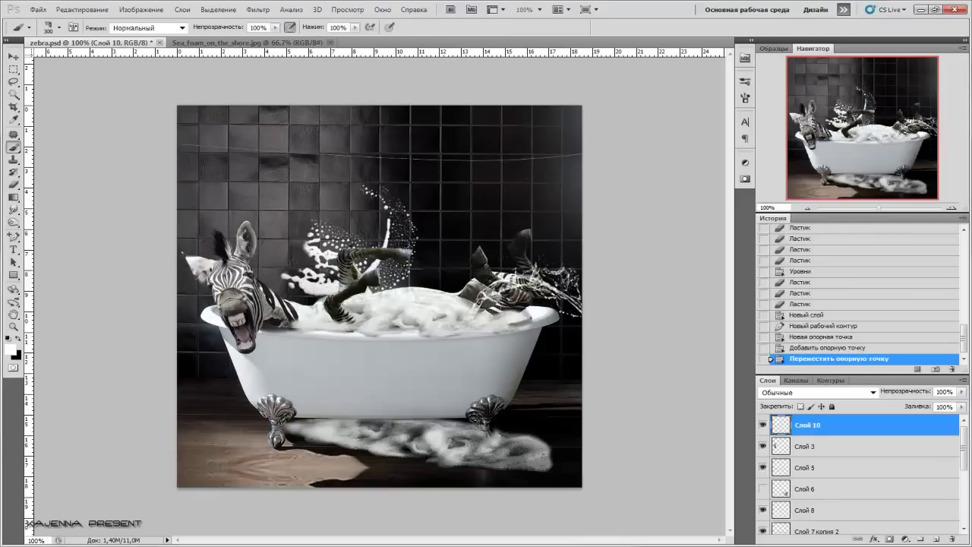
click(53, 27)
key(Return)
key(p)
right_click(320, 153)
click(410, 276)
Give the rope Inner Shadow, Inner Glow and Pattern Overlay styles, then nudge it up slightly
right_click(466, 159)
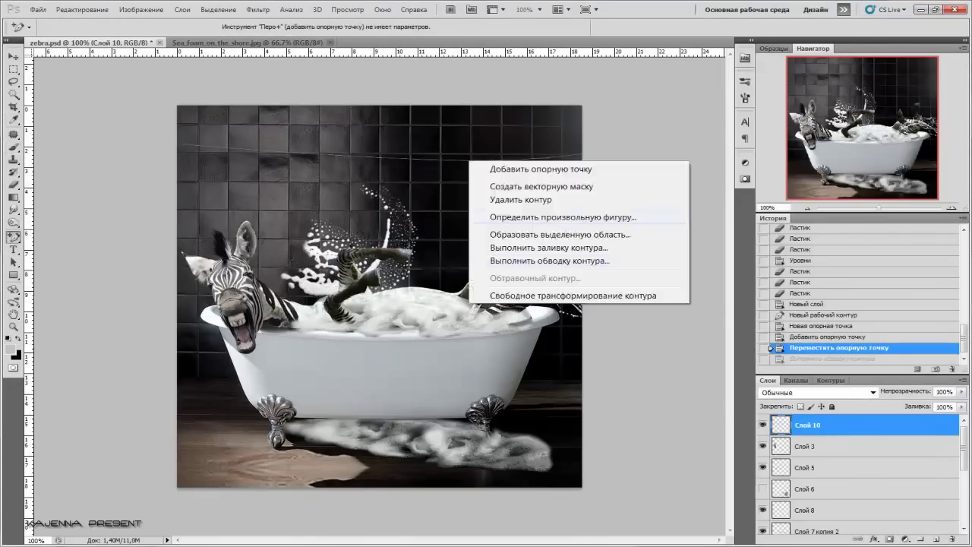
key(Escape)
click(888, 539)
click(809, 427)
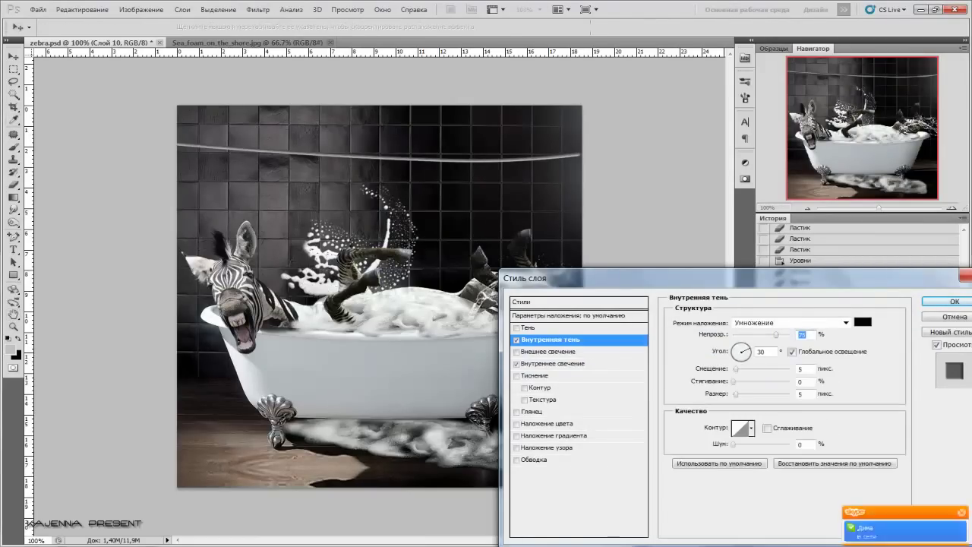
click(543, 447)
click(955, 301)
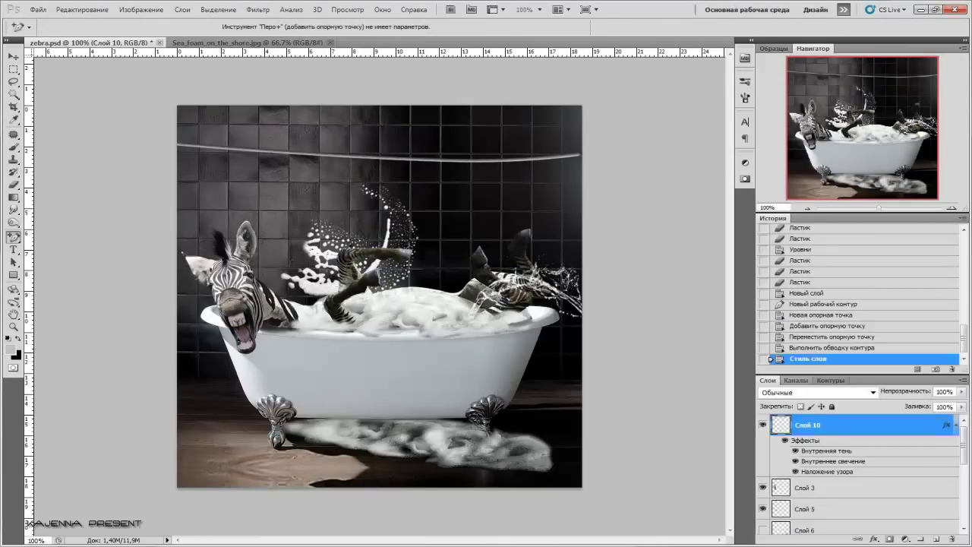
key(v)
key(shift+Up)
key(shift+Up)
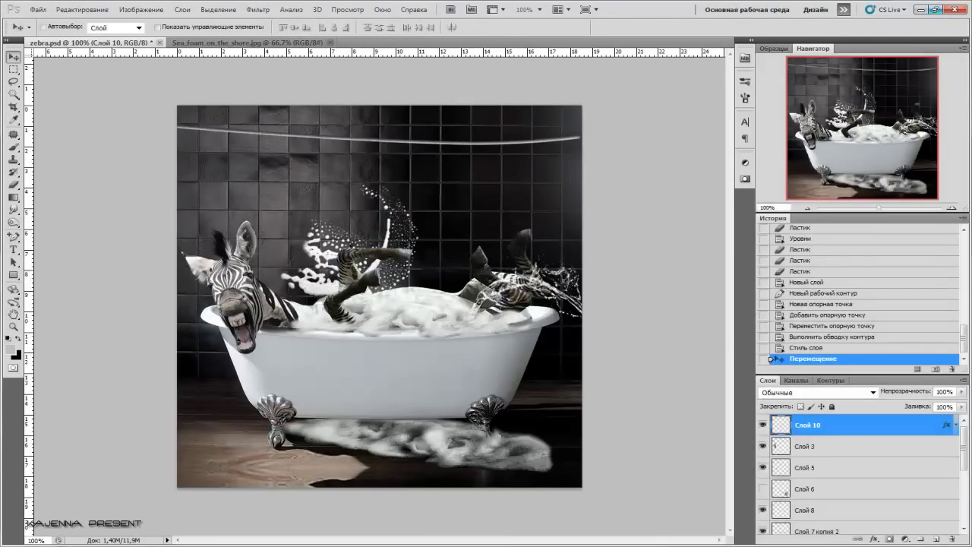
key(ctrl+l)
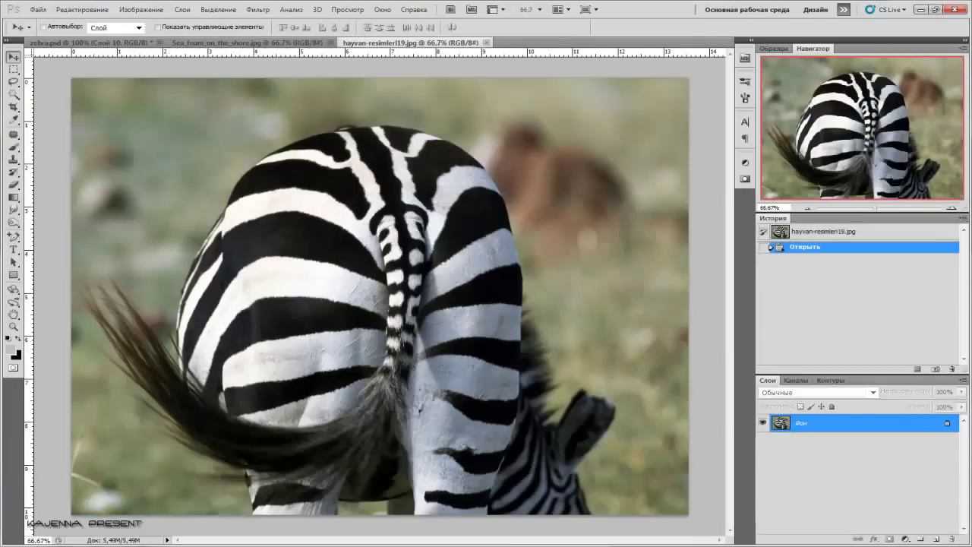
Warp the zebra-rear piece, pulling its top edge up toward the clothesline
key(l)
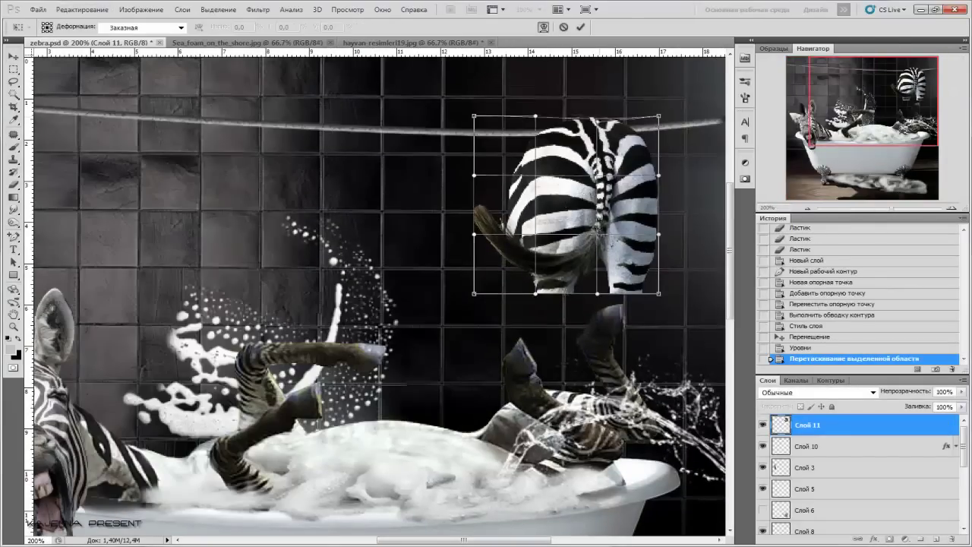
drag(474, 116, 484, 97)
drag(658, 116, 644, 97)
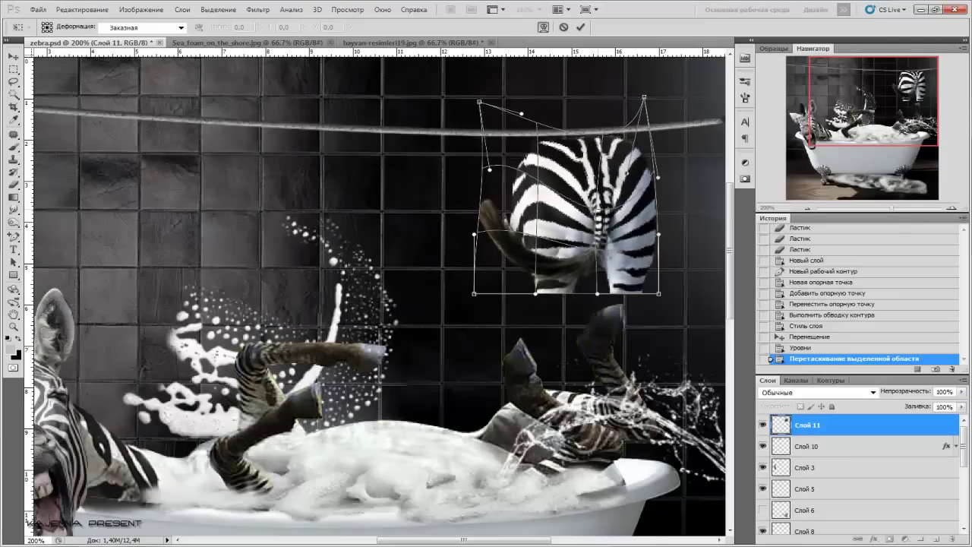
drag(474, 293, 511, 308)
key(Return)
key(ctrl+plus)
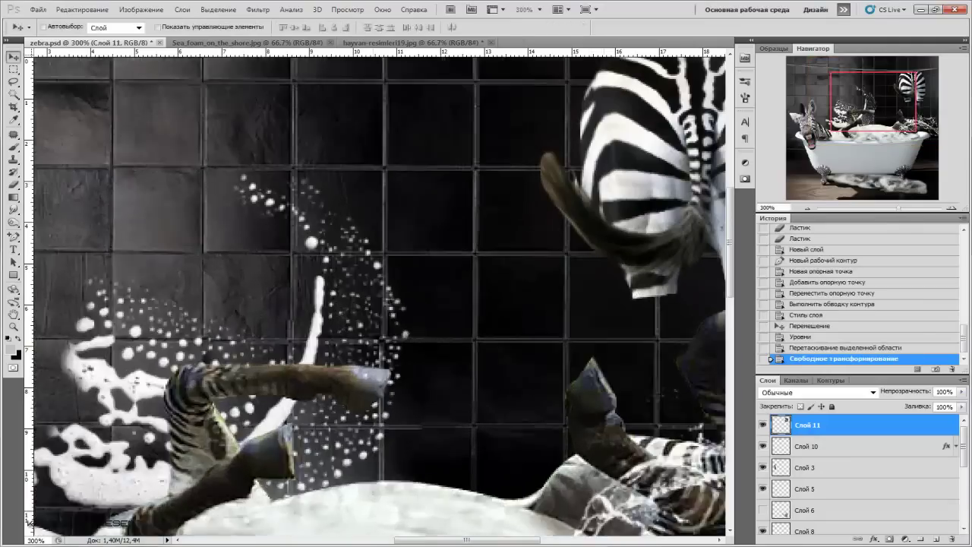
Warp the piece again so its top drapes over the line, then nudge it up
key(ctrl+t)
drag(451, 119, 454, 143)
drag(537, 119, 534, 145)
drag(623, 287, 610, 287)
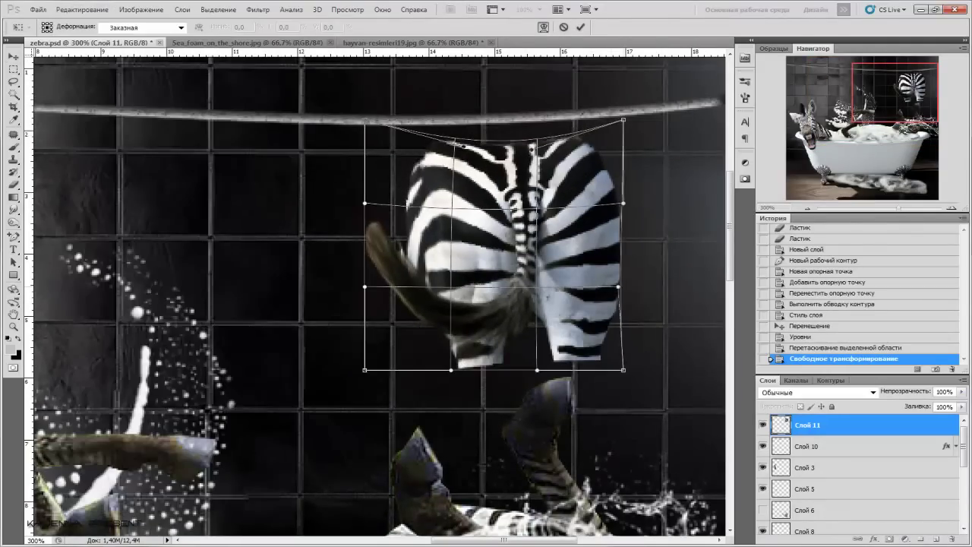
drag(365, 287, 389, 291)
drag(365, 370, 351, 370)
key(Return)
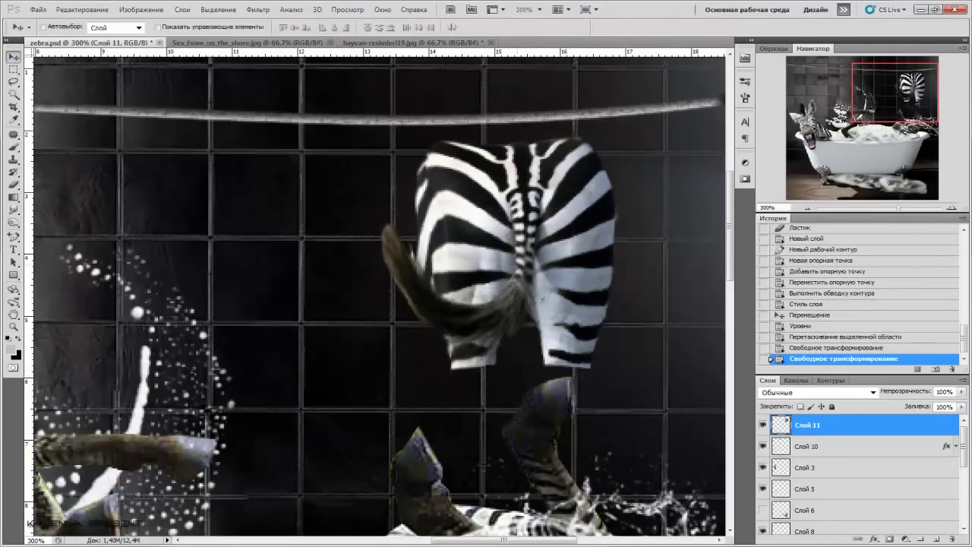
key(shift+Up)
key(ctrl+plus)
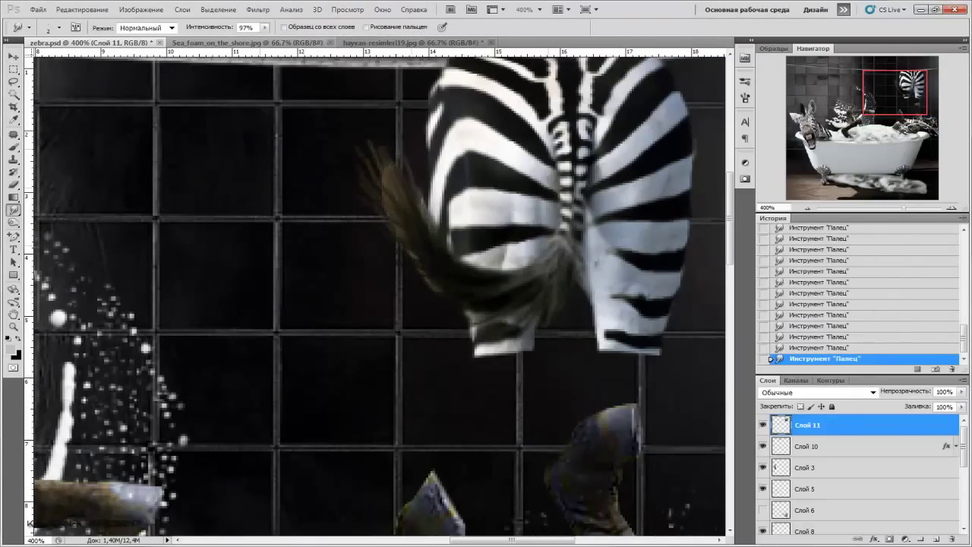
Desaturate the zebra piece with Hue/Saturation at -56 and reorder its layer
key(ctrl+1)
click(163, 10)
click(455, 114)
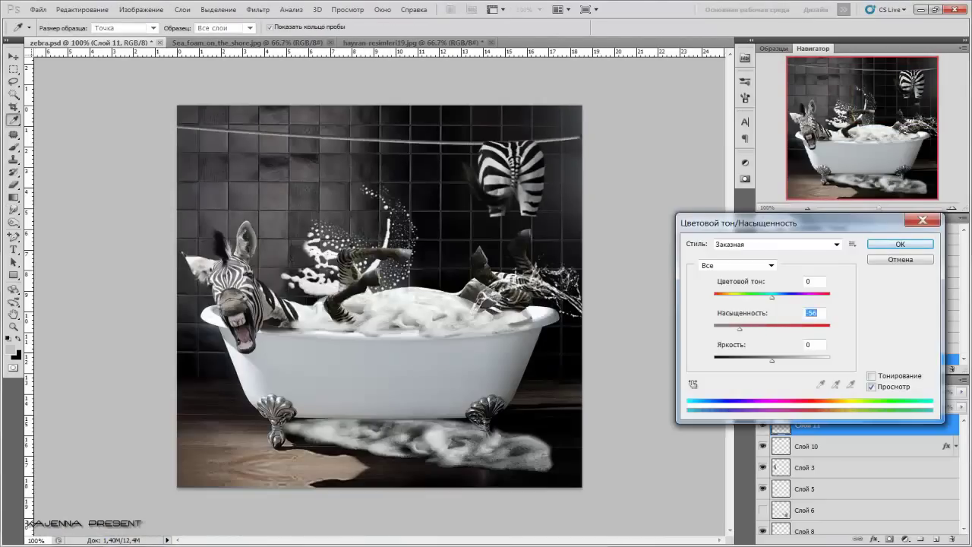
key(Return)
key(ctrl+bracketleft)
key(ctrl+bracketleft)
key(ctrl+bracketleft)
key(ctrl+bracketleft)
key(alt+bracketright)
key(ctrl+shift+Tab)
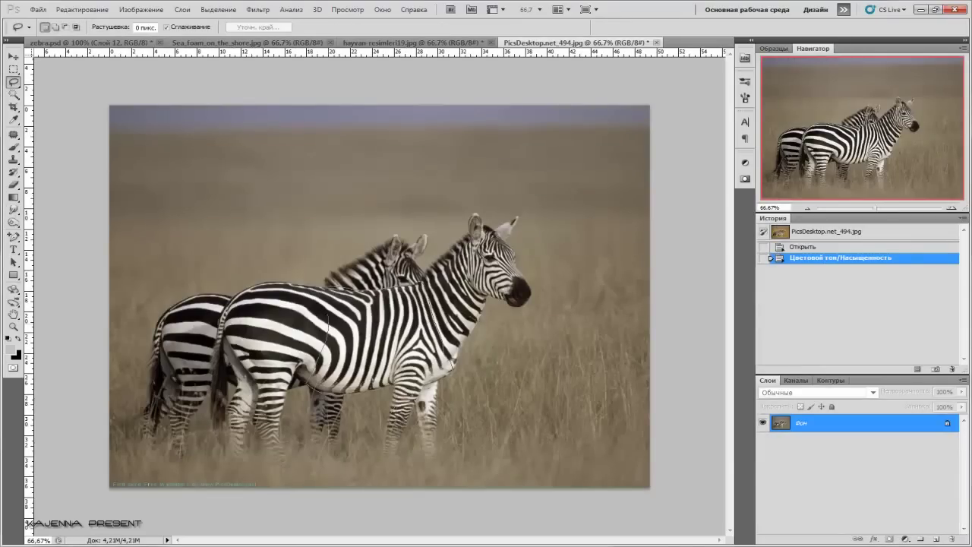
Erase the second garment's stray edges and mute its colour with Hue/Saturation
key(e)
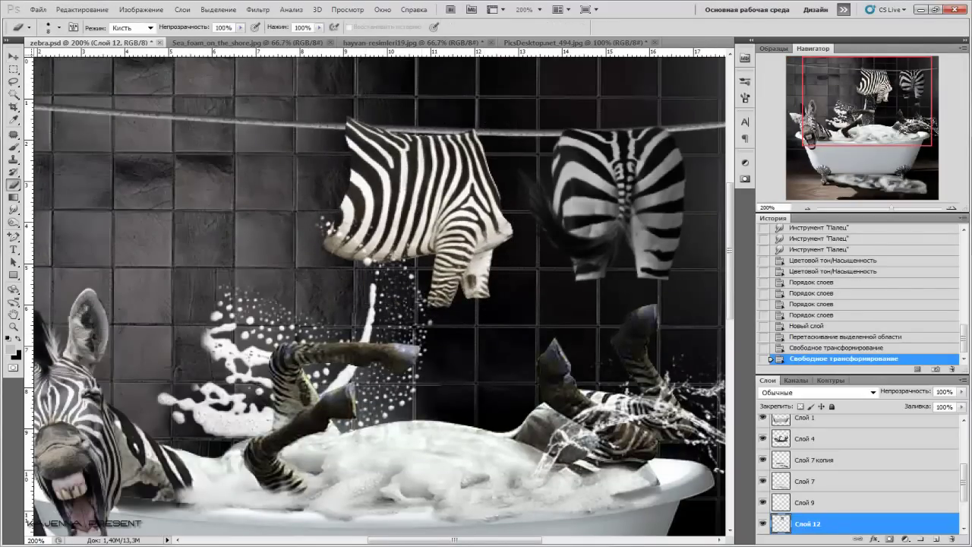
key(ctrl+0)
key(ctrl+u)
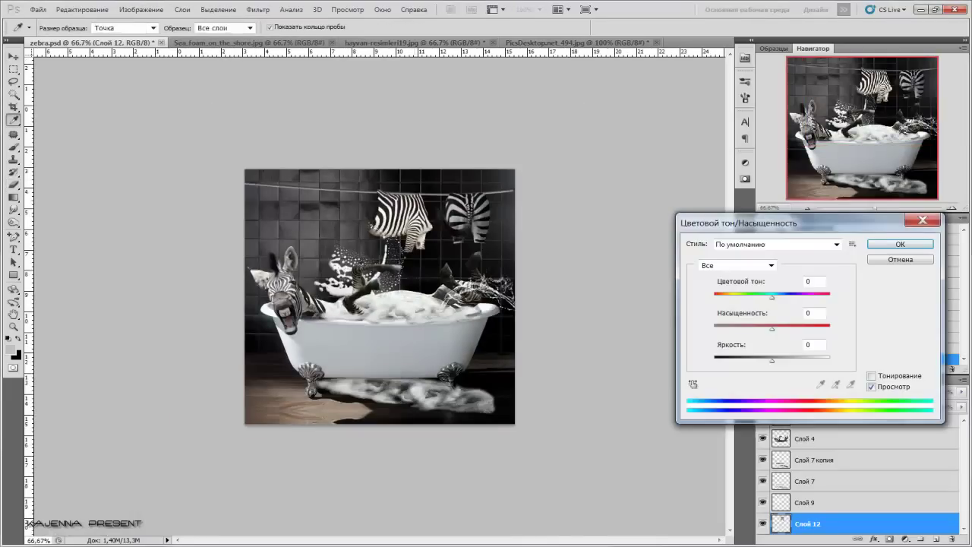
key(Return)
key(b)
key(alt+bracketright)
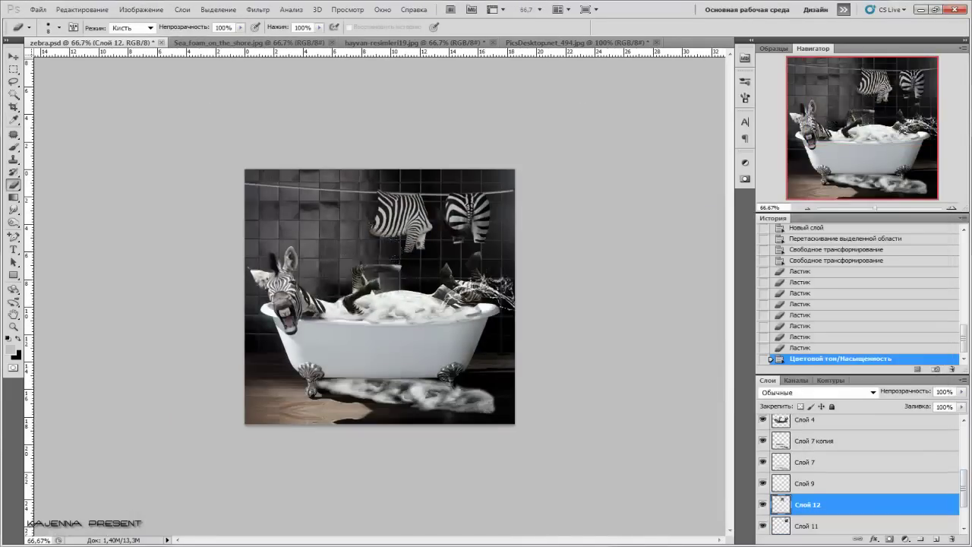
key(ctrl+1)
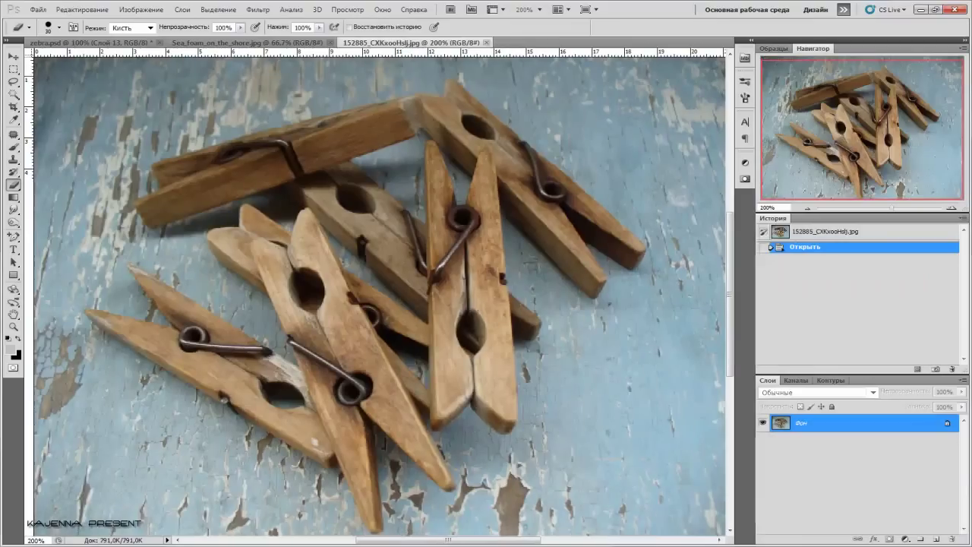
Resize and angle the first clothespin on the line, then trim it with the eraser
key(l)
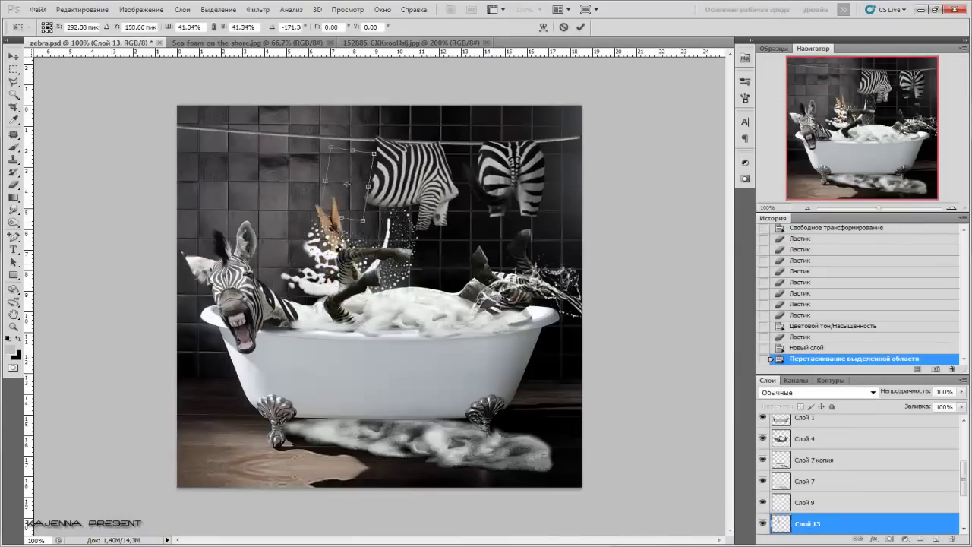
key(ctrl+z)
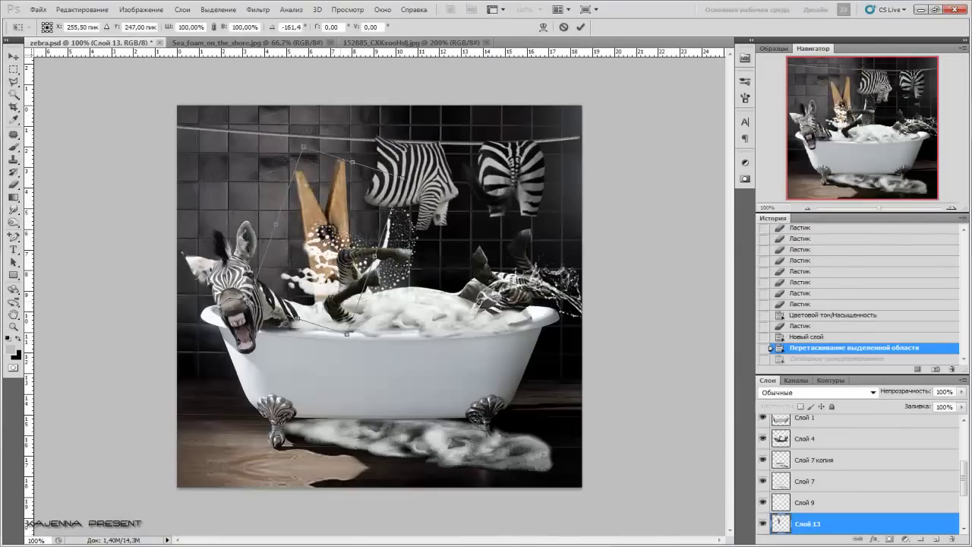
key(ctrl+plus)
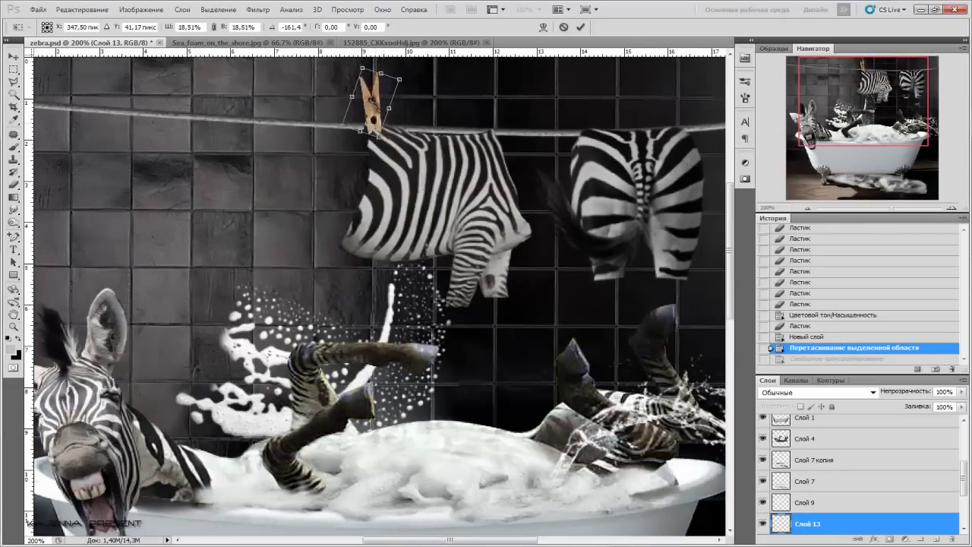
key(Return)
key(ctrl+plus)
key(e)
Cut another clothespin from the clothespin photo and drag it into zebra.psd, resized
click(410, 41)
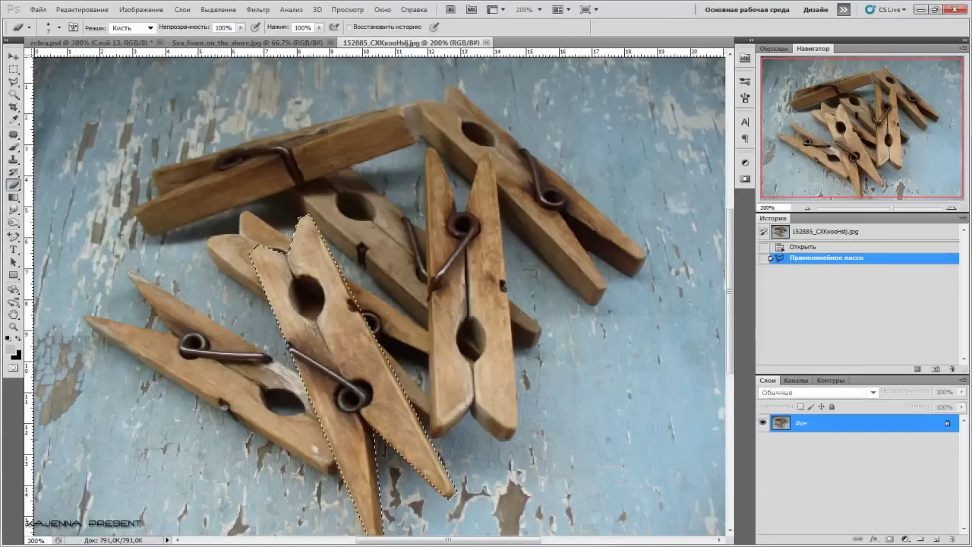
key(l)
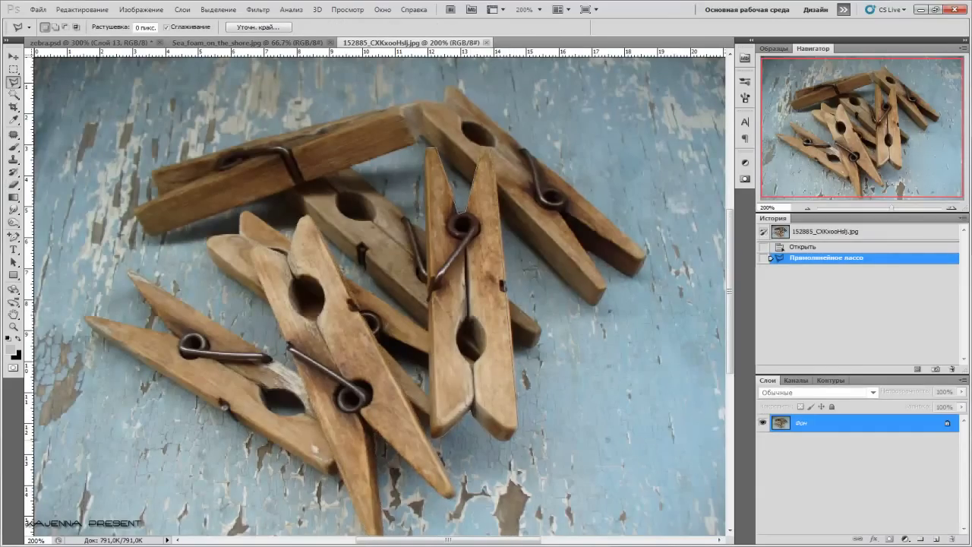
click(428, 150)
key(v)
mouse_move(463, 304)
mouse_down()
mouse_move(430, 315)
mouse_move(586, 141)
mouse_move(603, 185)
mouse_move(601, 170)
mouse_up()
key(ctrl+t)
key(Return)
key(e)
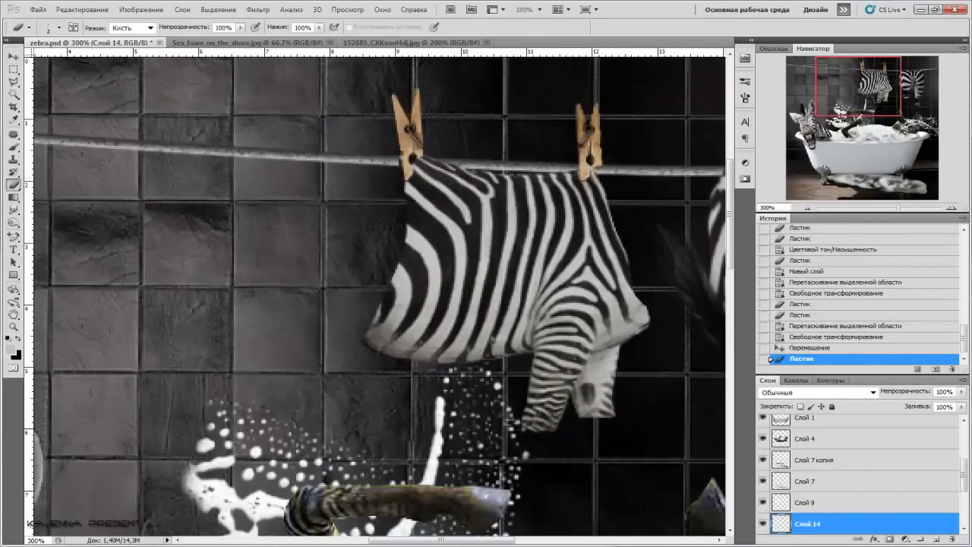
key(v)
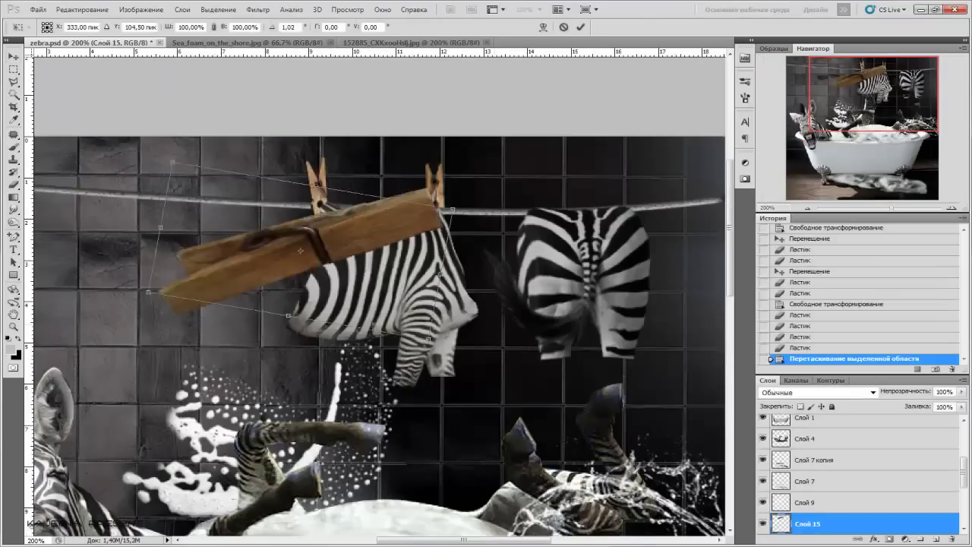
Enlarge, rotate and place a clothespin on the right garment, mirrored horizontally
drag(330, 354, 536, 205)
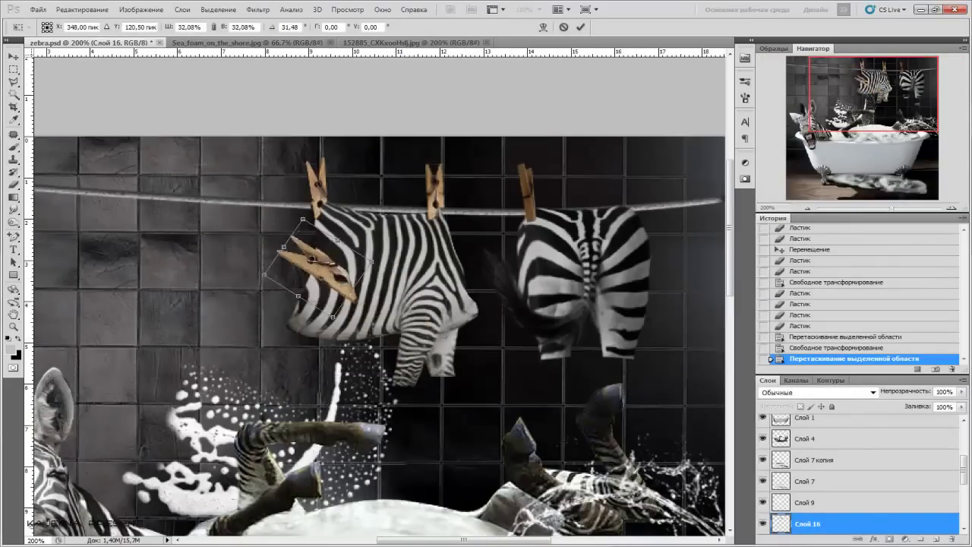
mouse_move(384, 287)
mouse_down()
mouse_move(319, 228)
mouse_move(619, 190)
mouse_up()
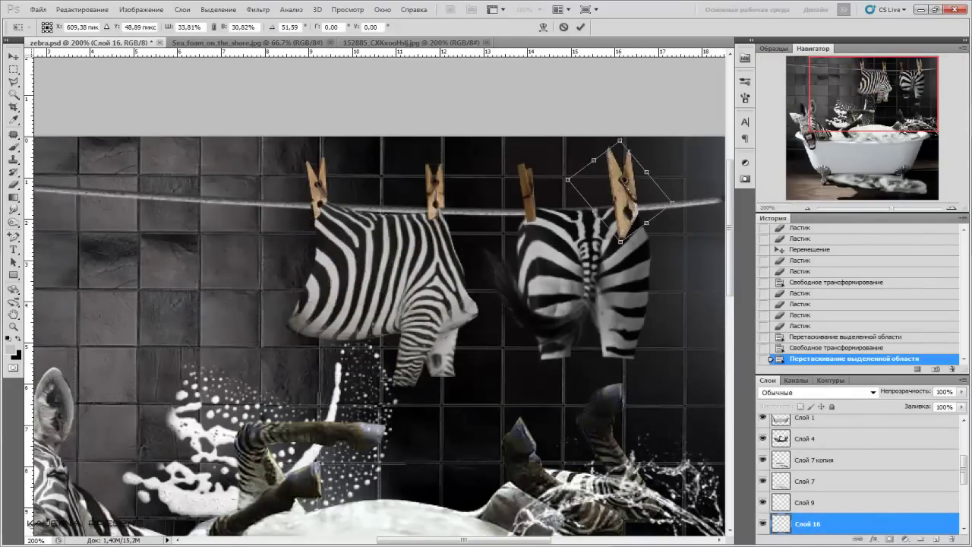
key(Return)
click(86, 9)
click(357, 464)
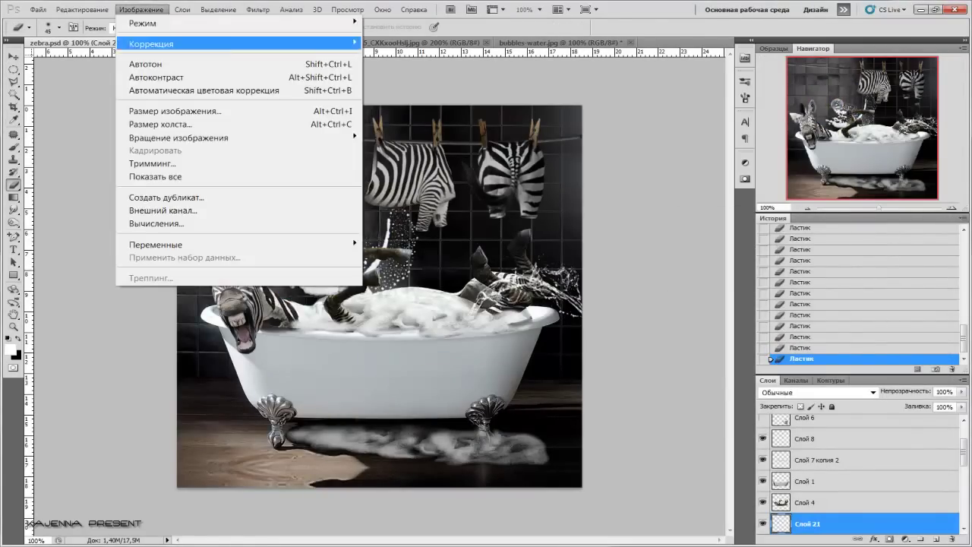
Duplicate the bubble layer twice, moving and resizing each copy above the tub
key(ctrl+t)
mouse_move(311, 231)
mouse_down()
mouse_move(351, 207)
mouse_move(328, 196)
mouse_move(346, 182)
mouse_up()
key(Return)
key(ctrl+j)
key(ctrl+t)
key(Return)
key(ctrl+j)
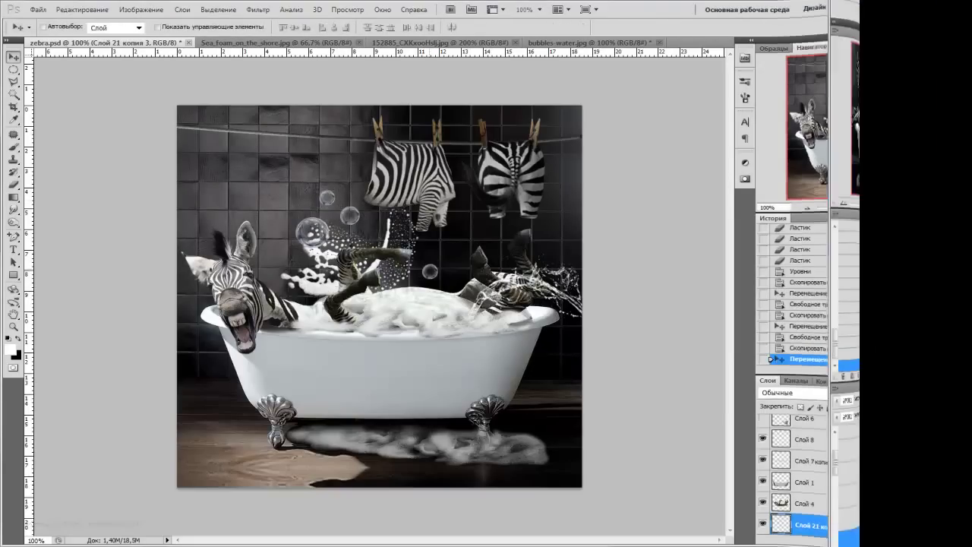